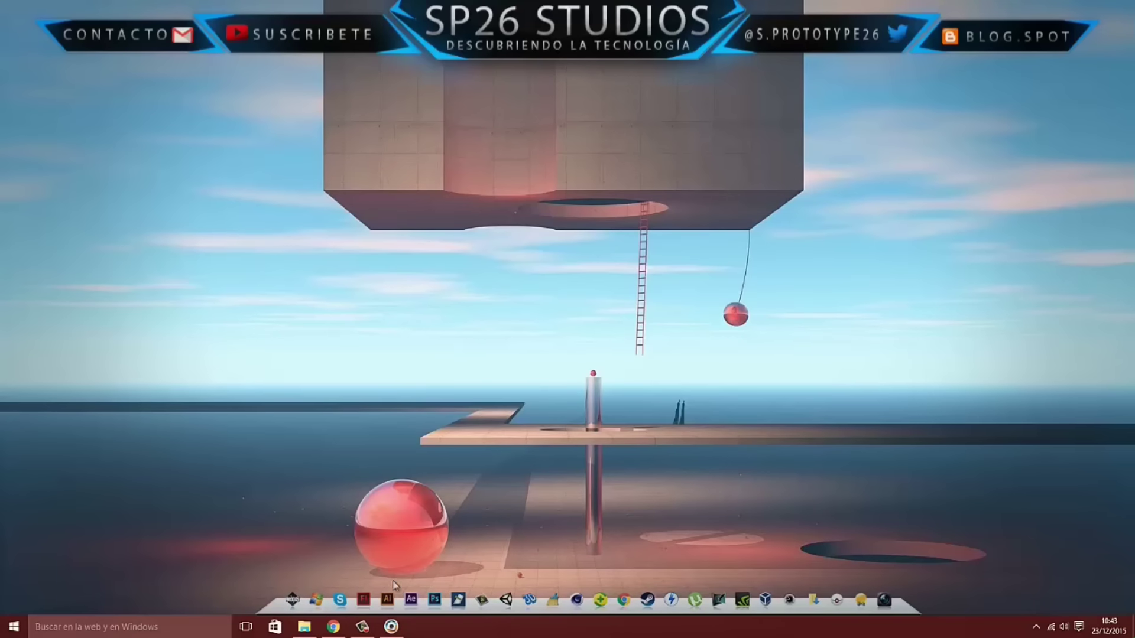
- Leave the Vintager website and launch the Vintager app beside the folder holding photos 1 and 2
left_click(333, 627)
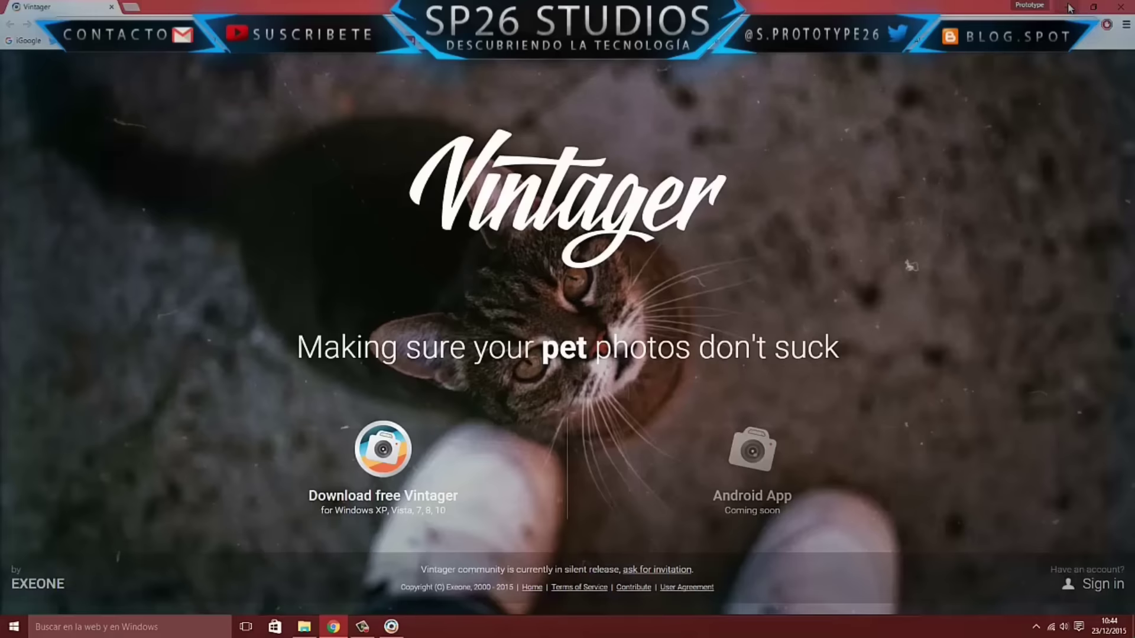
left_click(1069, 7)
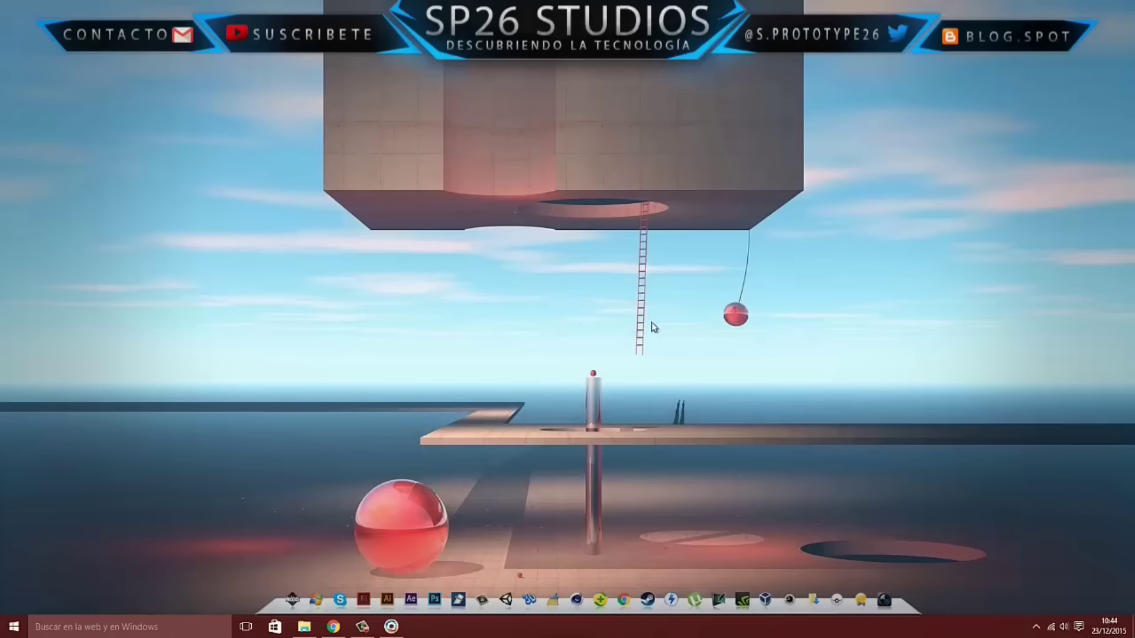
left_click(391, 627)
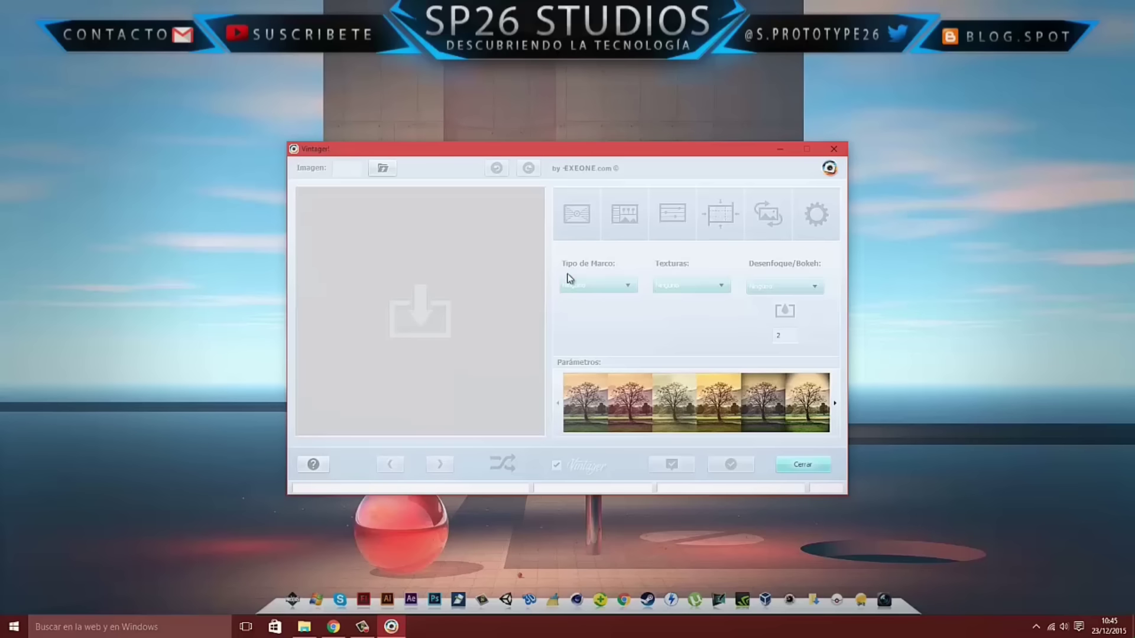
left_click(304, 627)
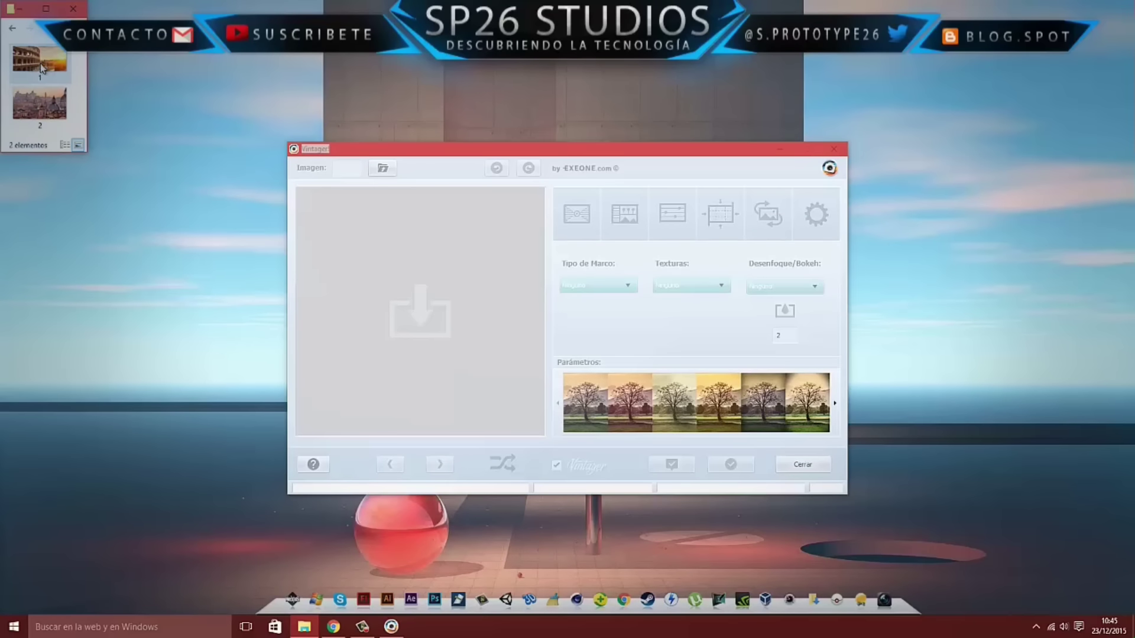
- Drag 1.jpg, the Colosseum sunset photo, from Explorer into Vintager's drop area
mouse_move(40, 64)
left_mouse_down()
mouse_move(99, 117)
mouse_move(418, 329)
left_mouse_up()
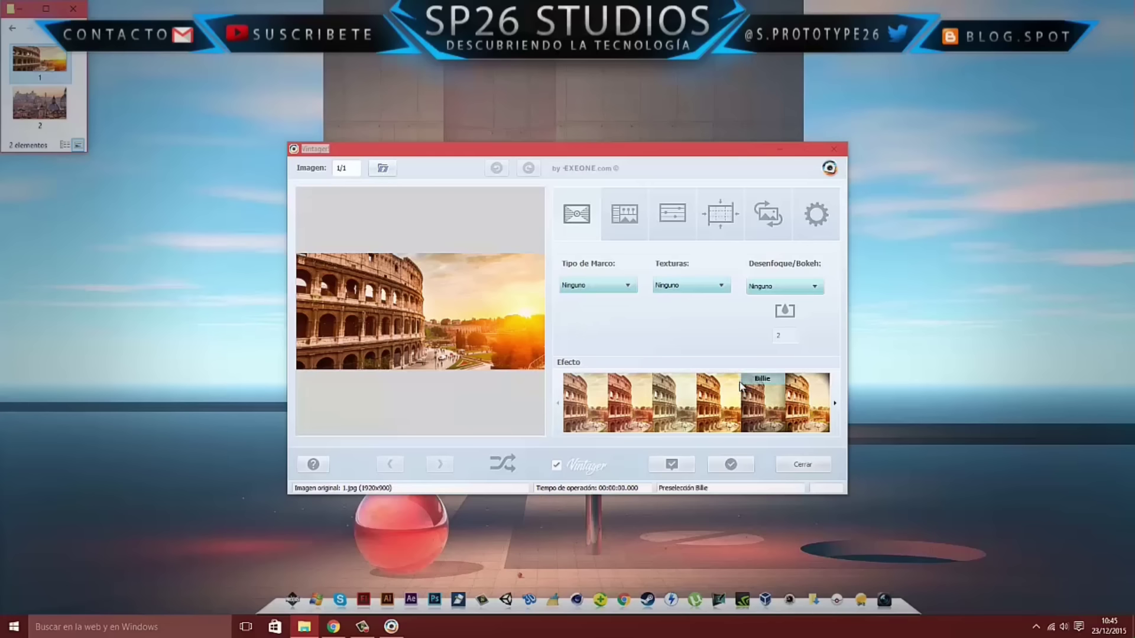
- Try the Blossom, Coconut, Lotus, Flow, Billie, Candela and Fuzzy effects on the Colosseum photo
left_click(630, 410)
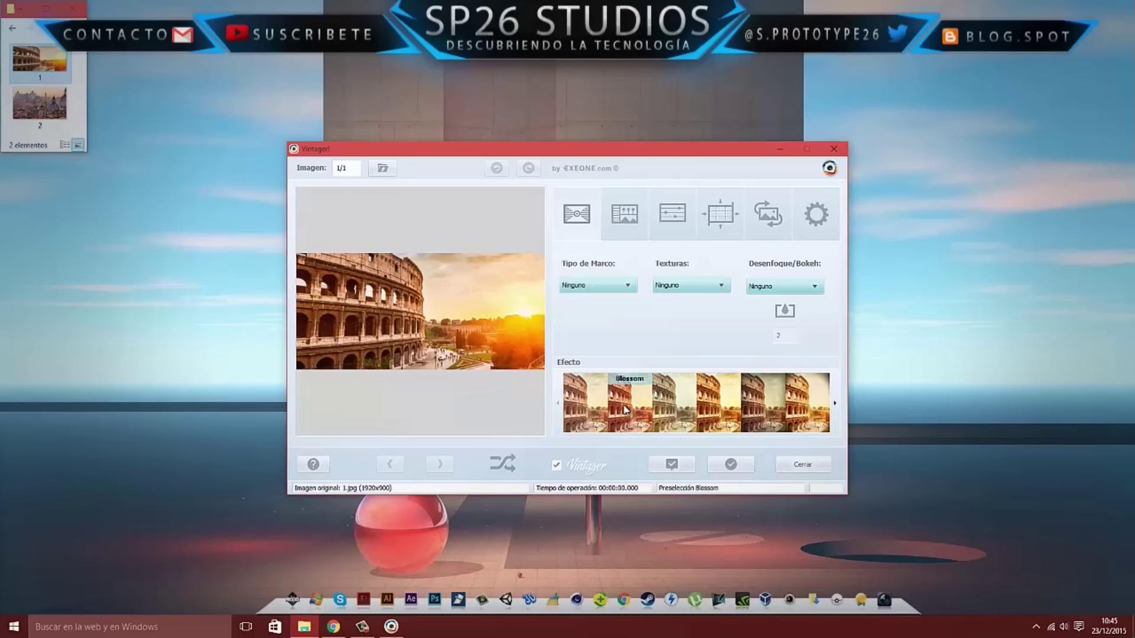
left_click(671, 412)
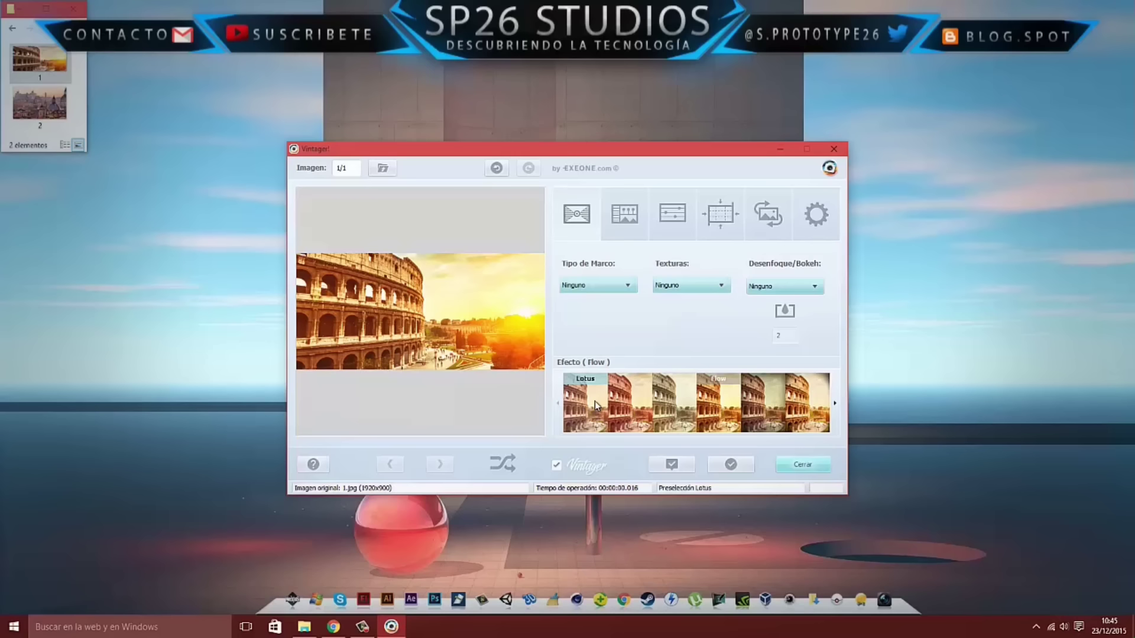
left_click(594, 402)
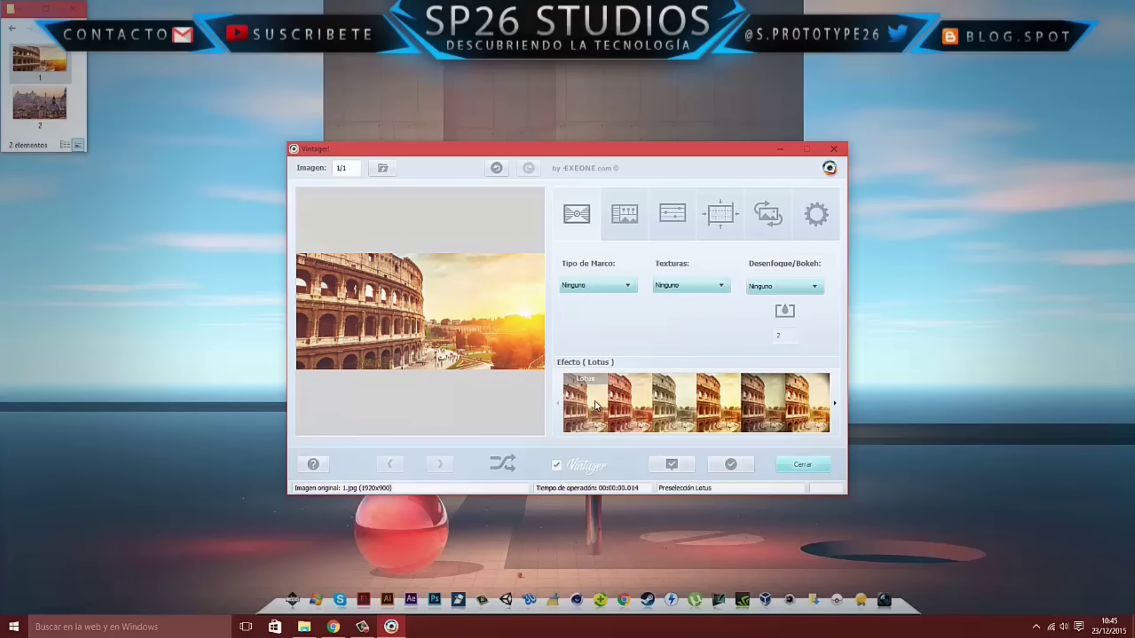
left_click(631, 412)
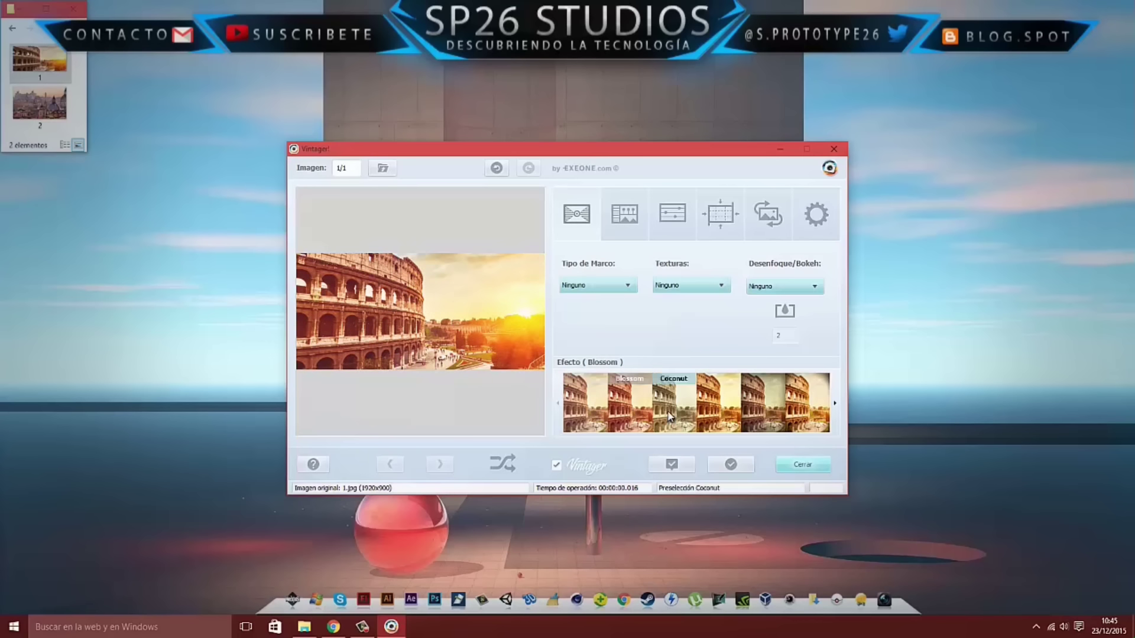
left_click(669, 416)
left_click(709, 417)
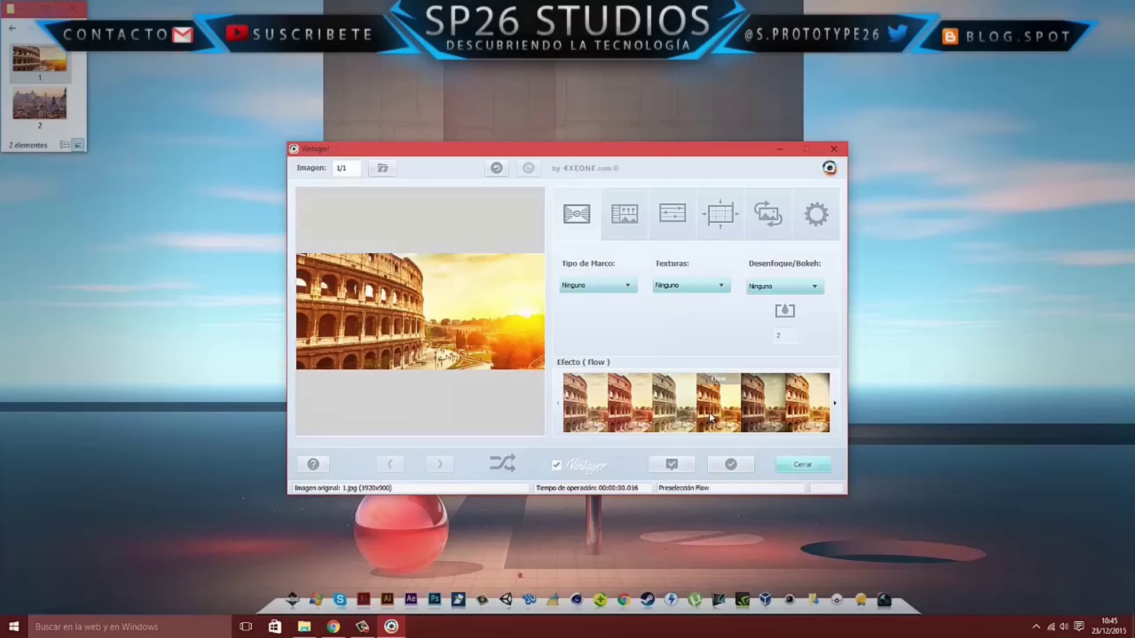
left_click(756, 418)
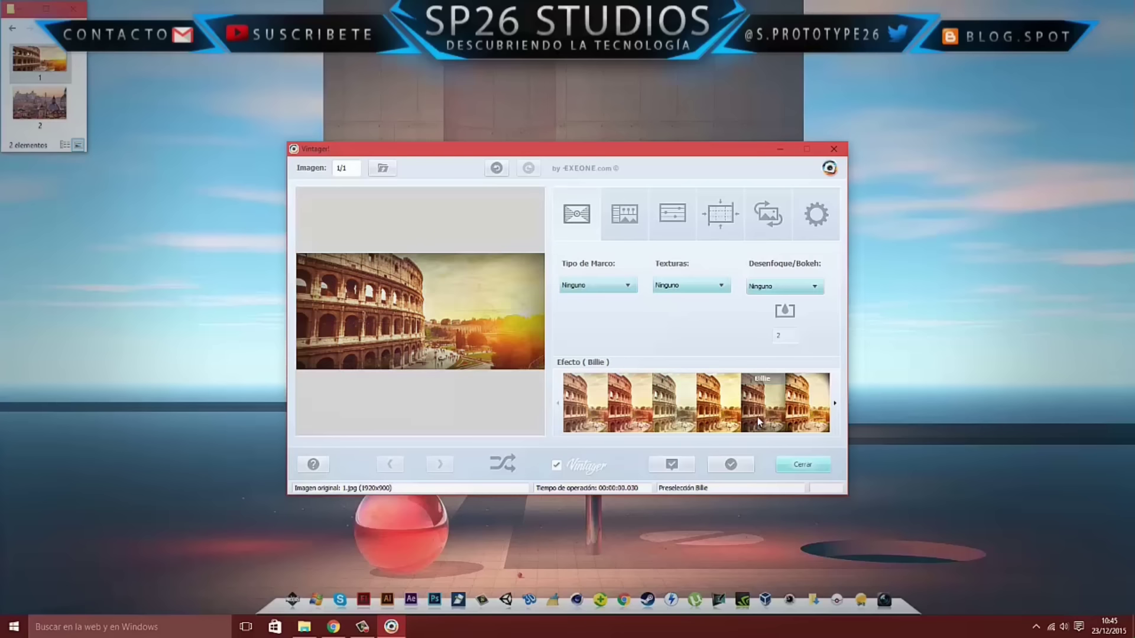
left_click(801, 414)
left_click(835, 403)
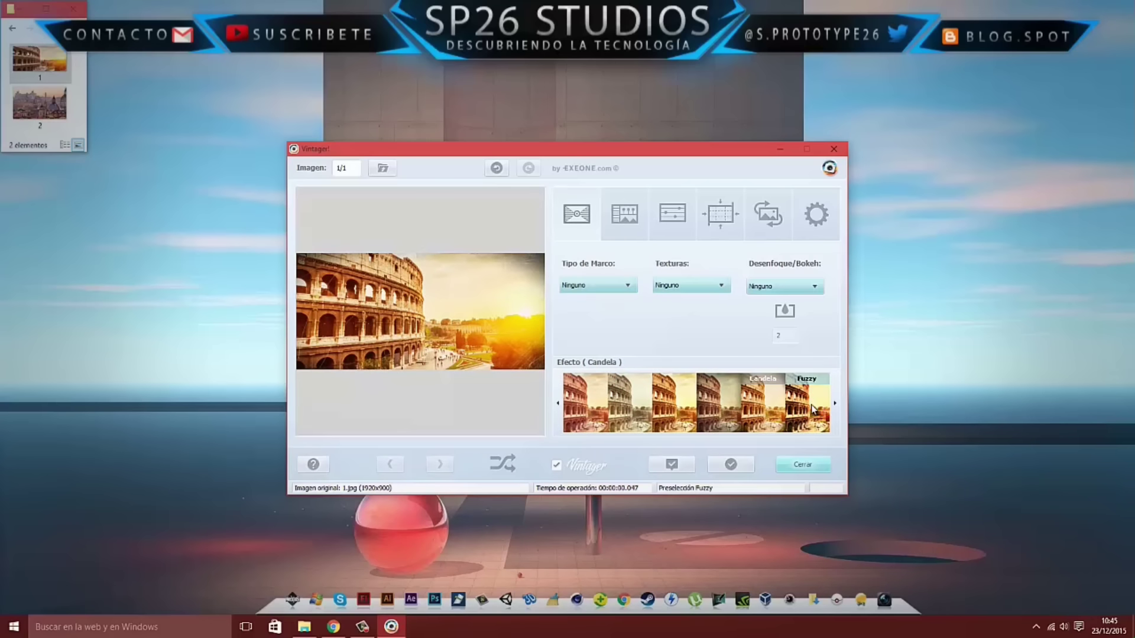
- Page the effect strip forward and try Dust, Spring, Malaga, Sand and Blush
left_click(816, 410)
left_click(836, 405)
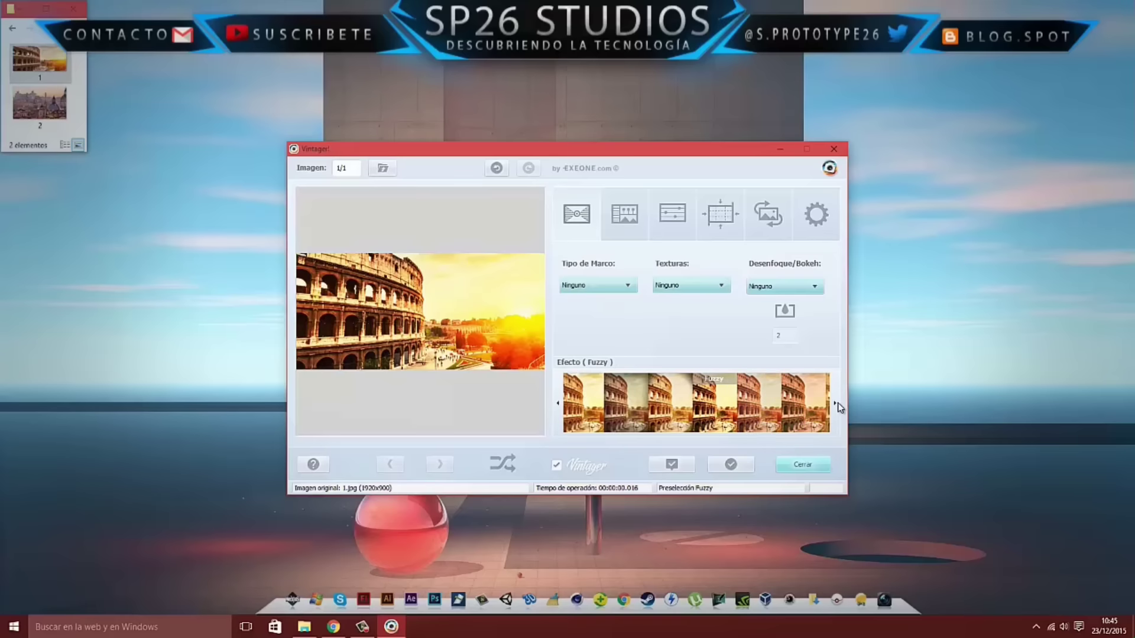
left_click(623, 412)
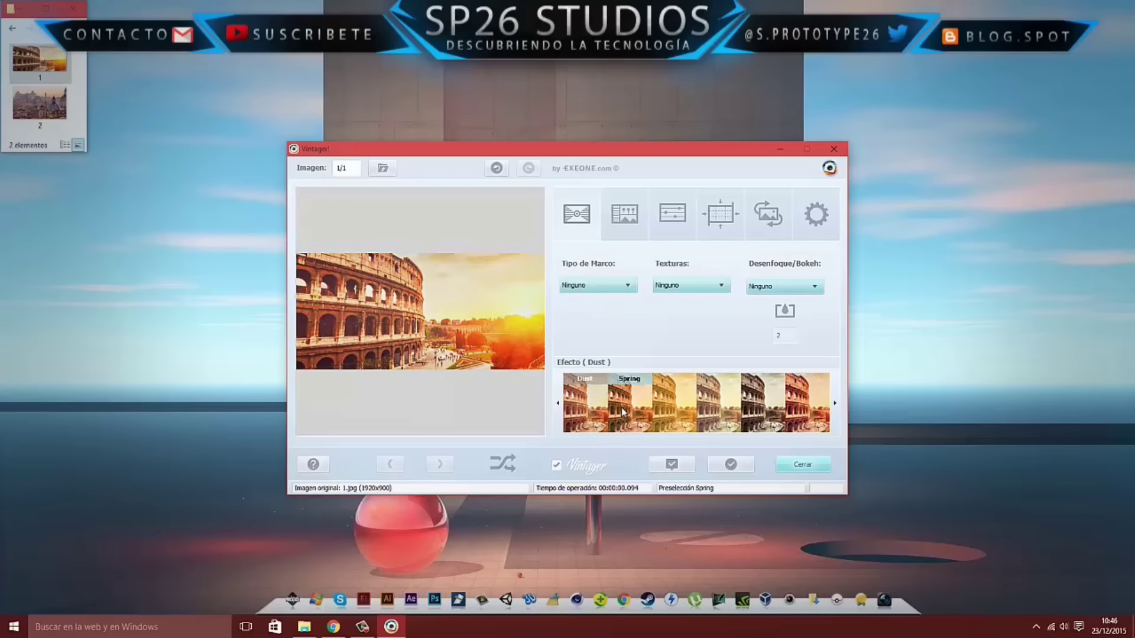
left_click(666, 409)
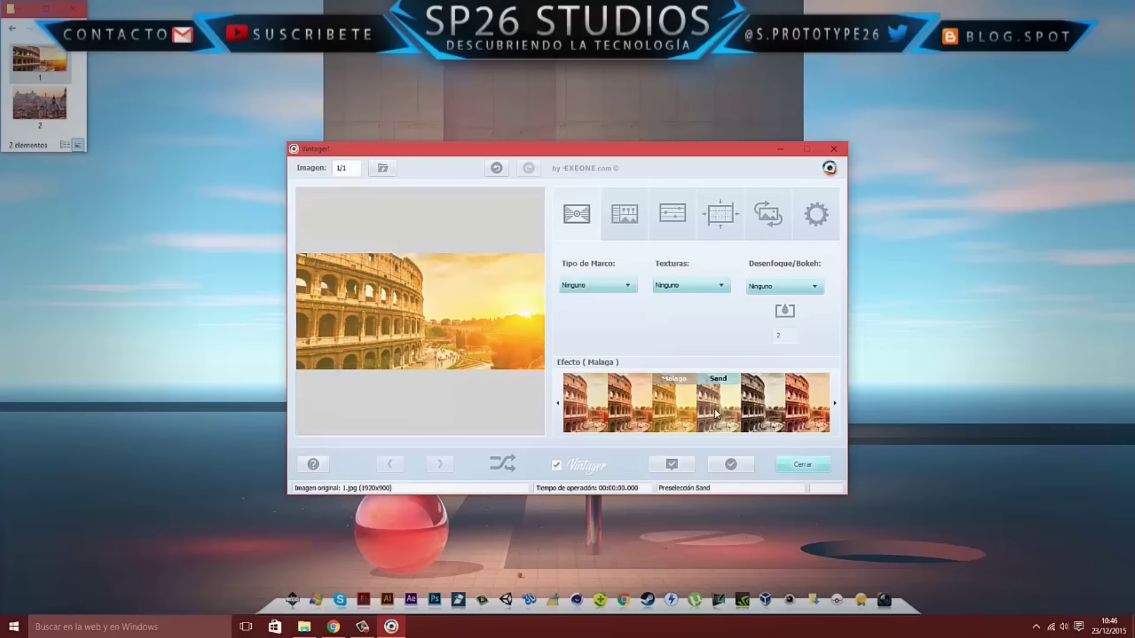
left_click(733, 414)
left_click(765, 415)
left_click(804, 417)
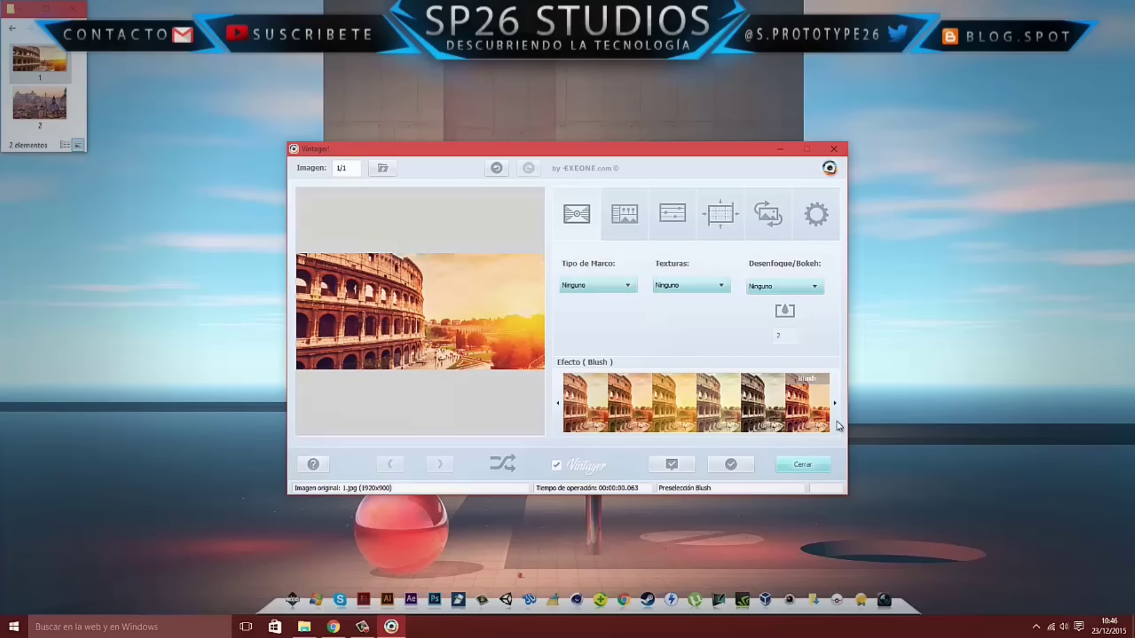
- Try Mint, Ivory, Bold, Sunset, Drama, Fella, Memories, Spirit and Clarity, ending on Rose
left_click(835, 403)
left_click(717, 412)
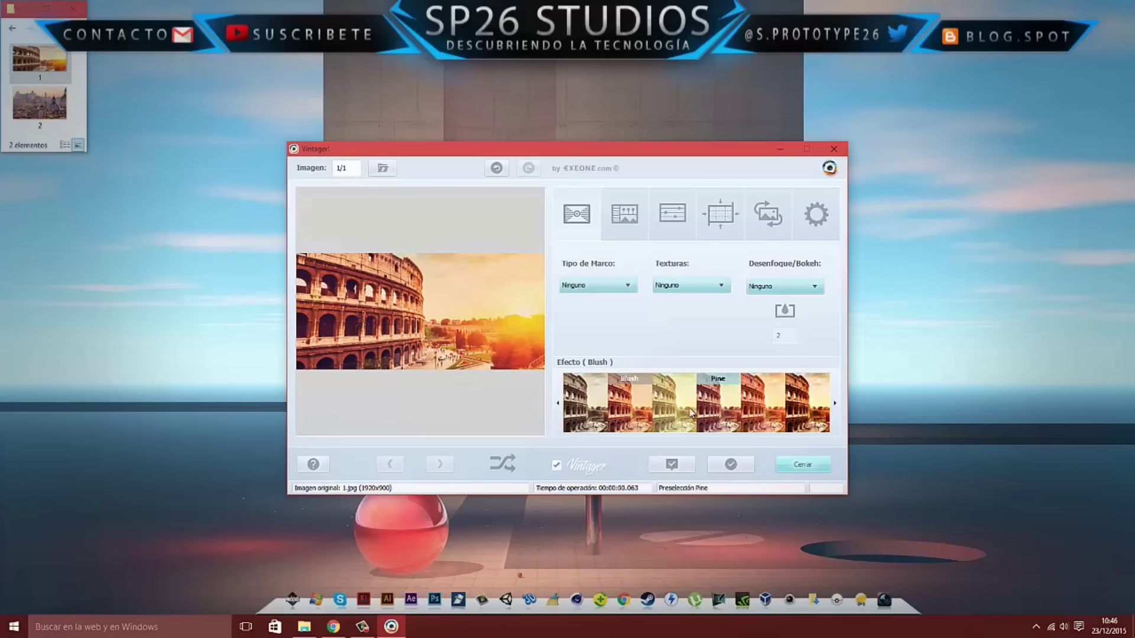
left_click(731, 412)
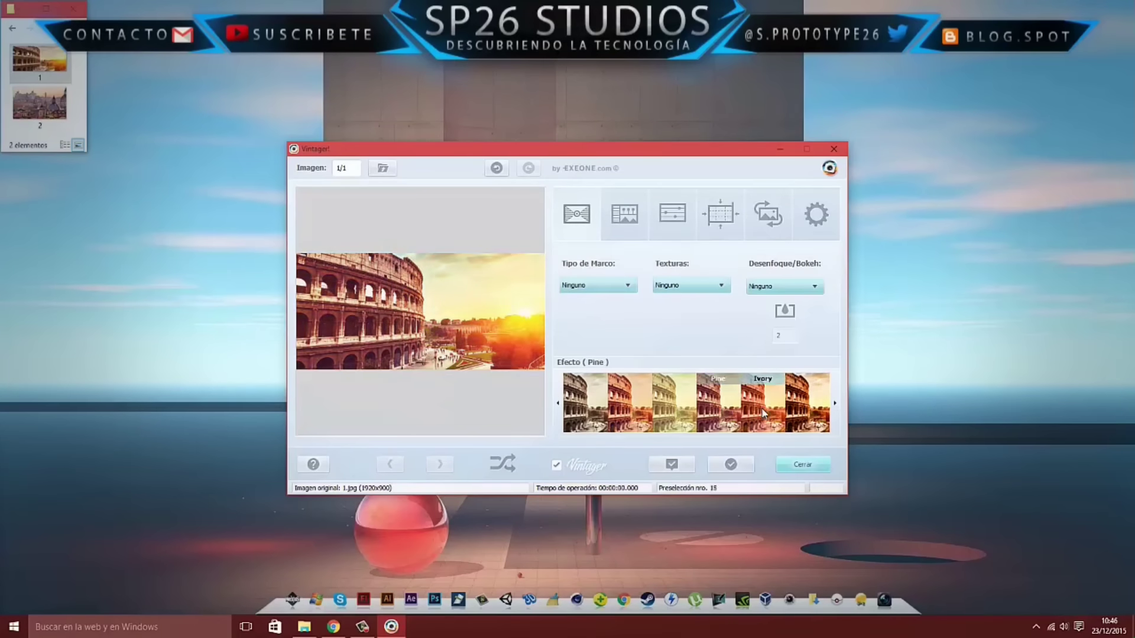
left_click(794, 411)
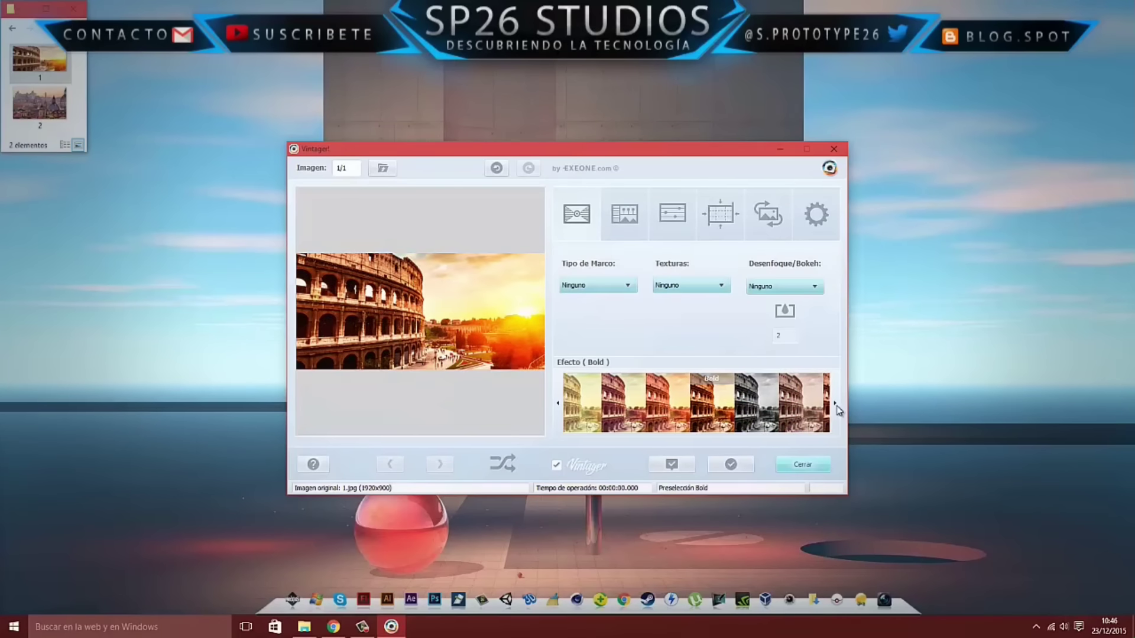
left_click(644, 417)
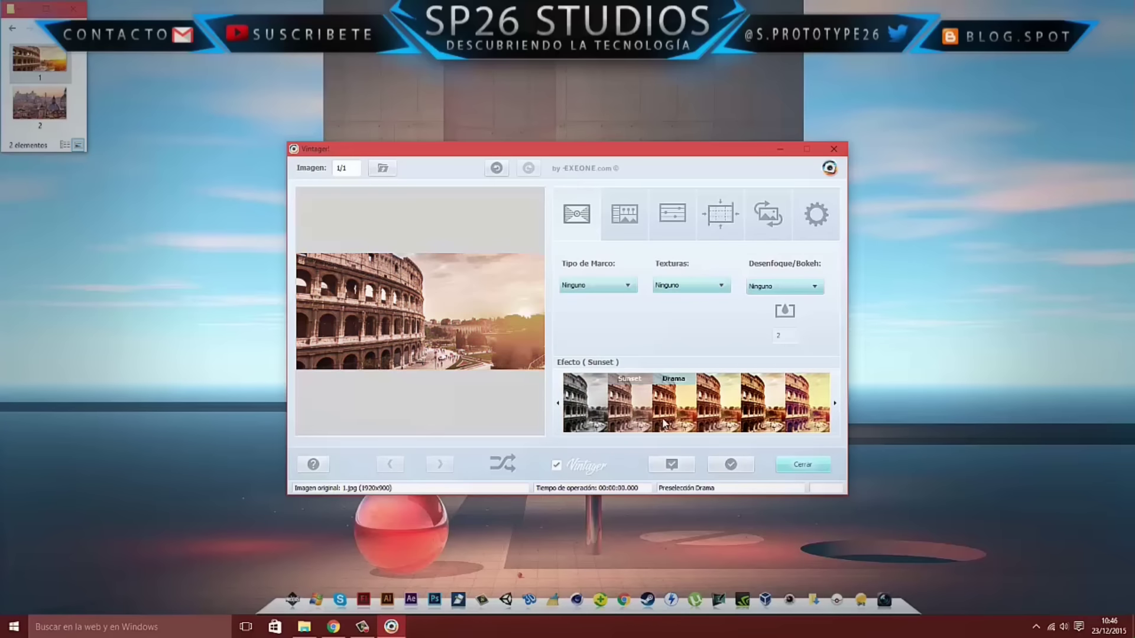
left_click(683, 410)
left_click(718, 410)
left_click(778, 424)
left_click(816, 421)
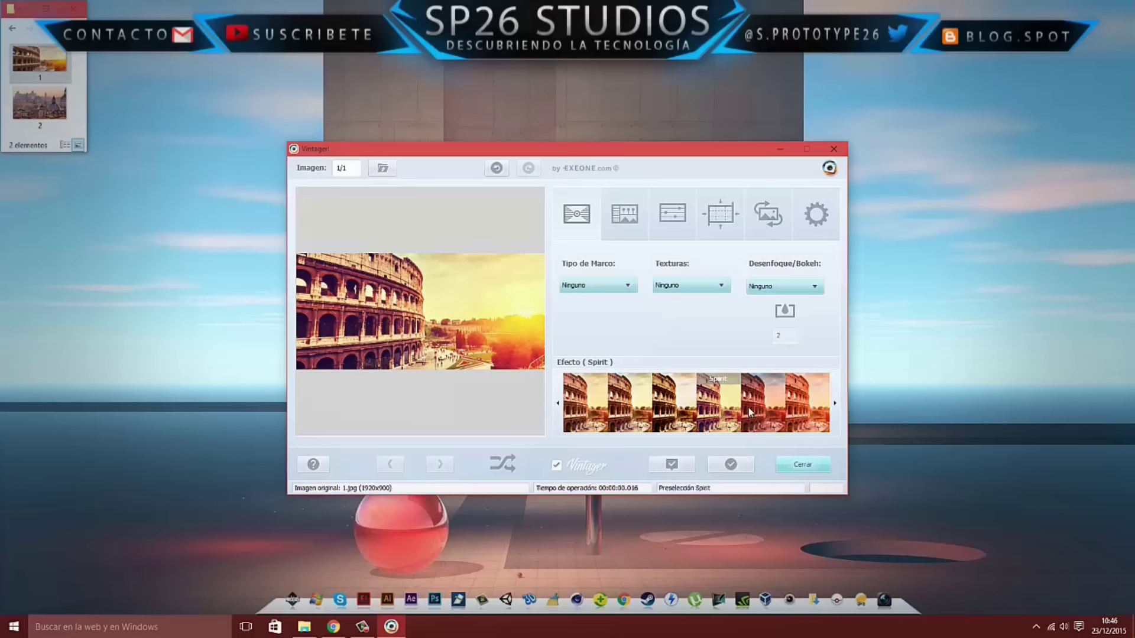
left_click(769, 412)
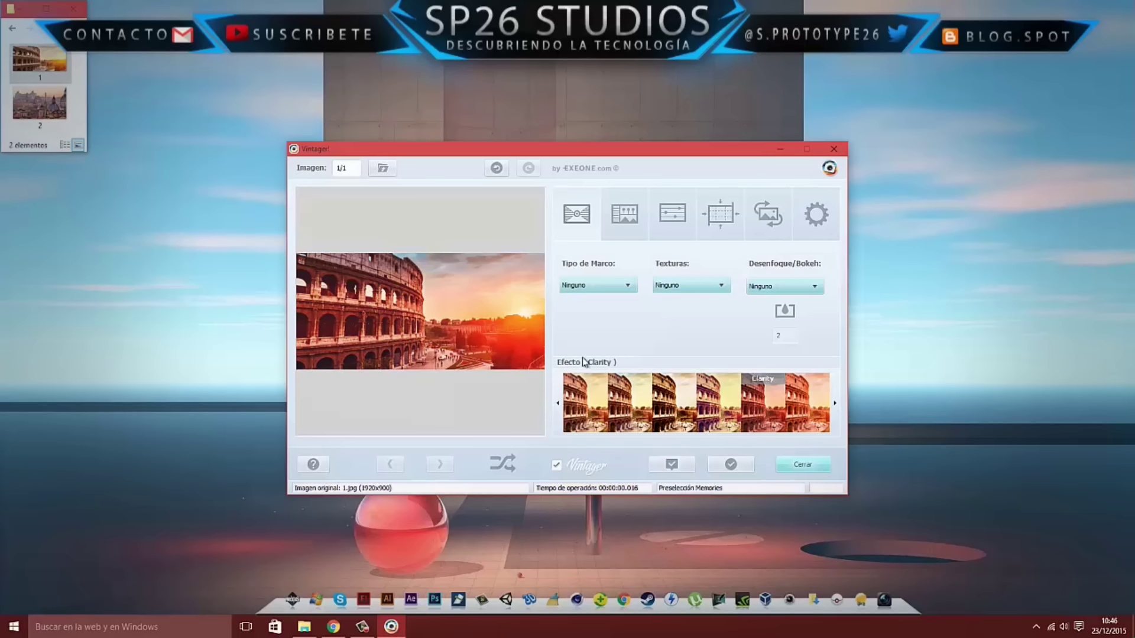
left_click(811, 411)
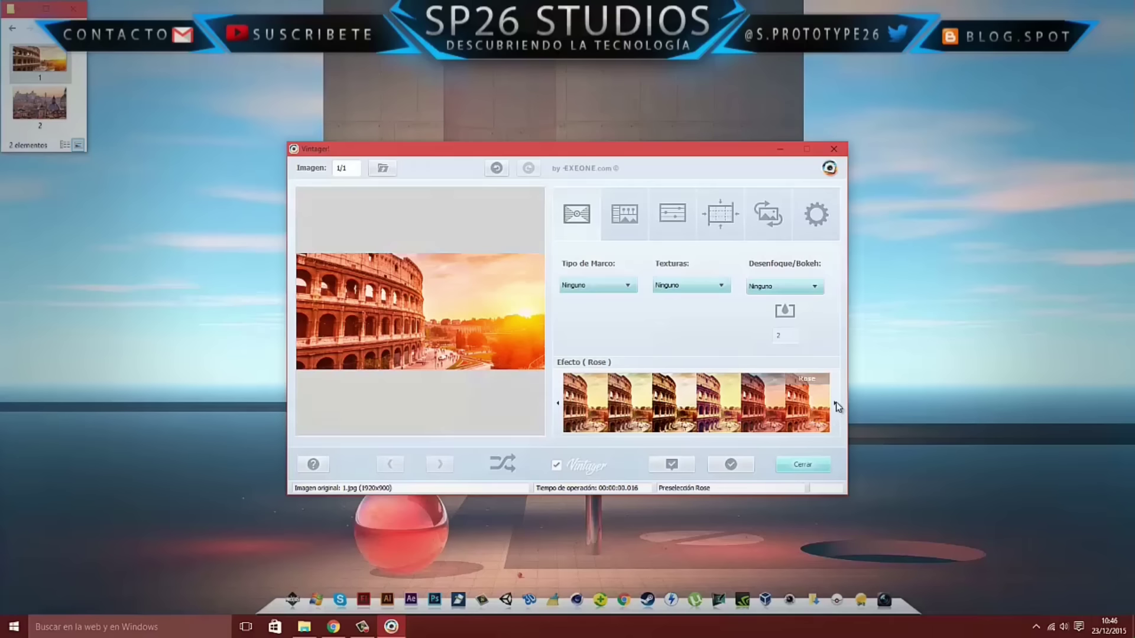
- Switch the Colosseum photo to the Peachy effect and show the Tipo de Marco frame styles
left_click(836, 405)
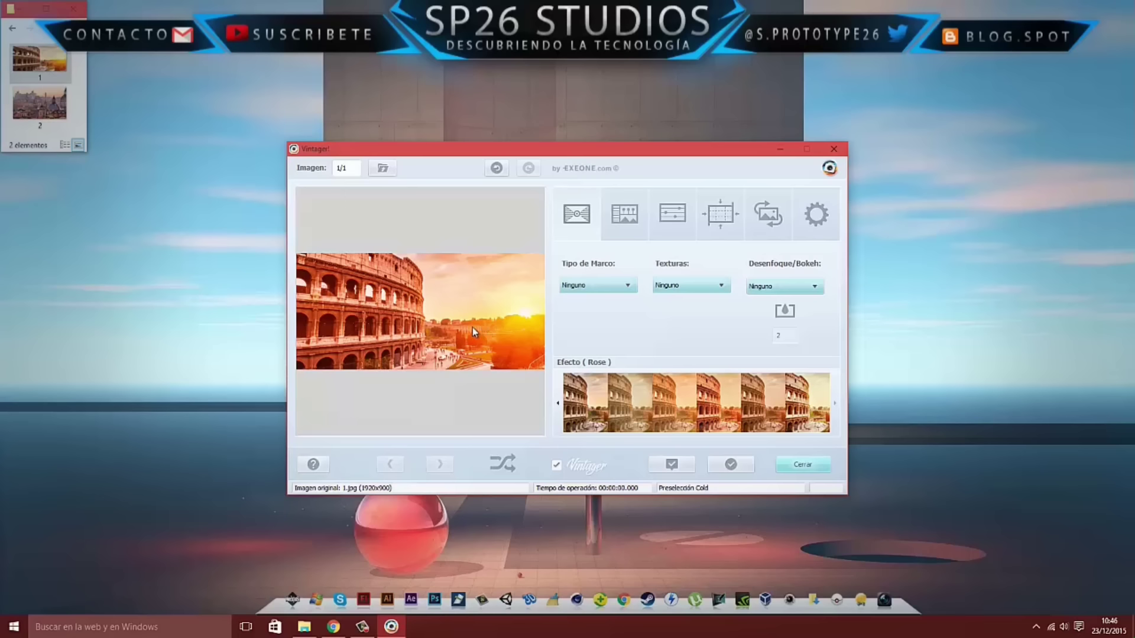
left_click(718, 401)
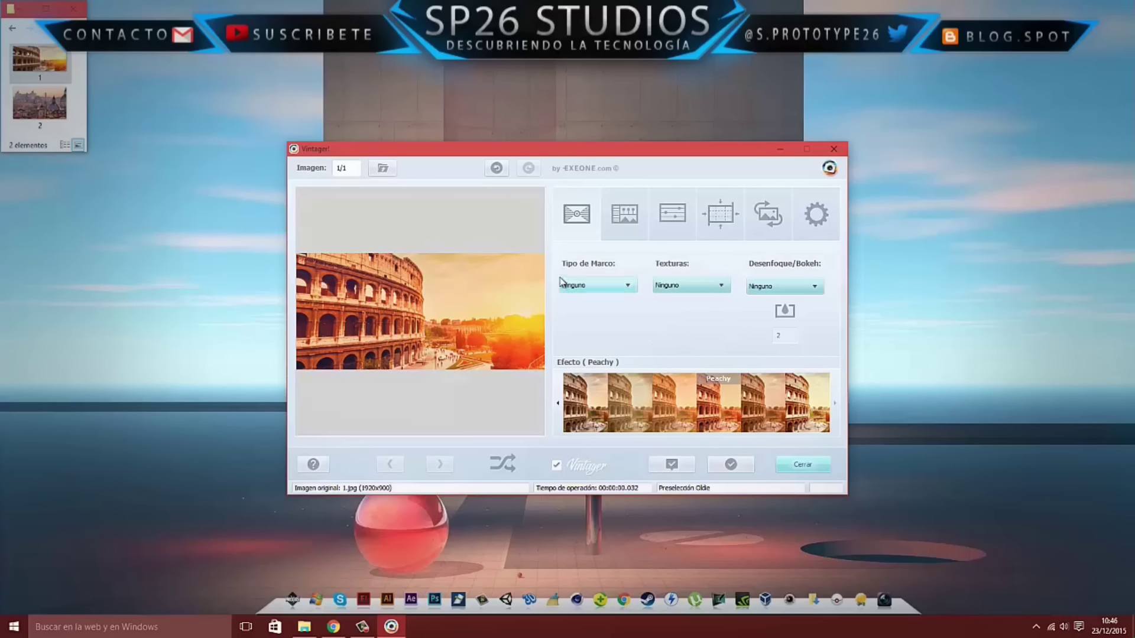
left_click(605, 286)
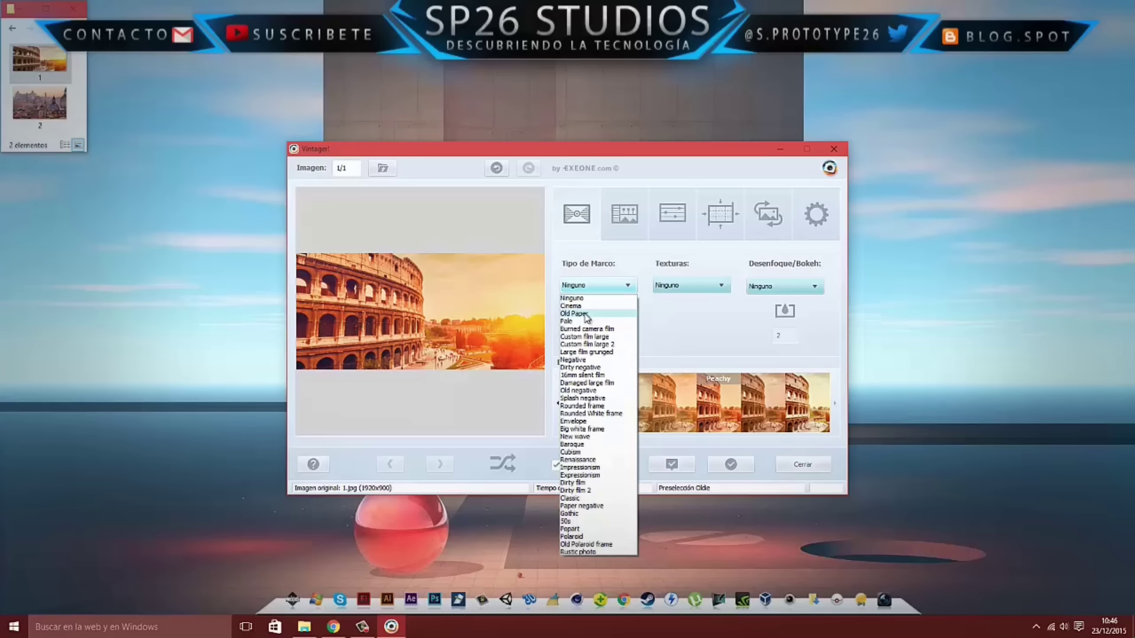
- Try the Rounded, Cubism, Classic, 50s and Old Paper frames, settling on the Cinema frame
left_click(582, 406)
left_click(600, 285)
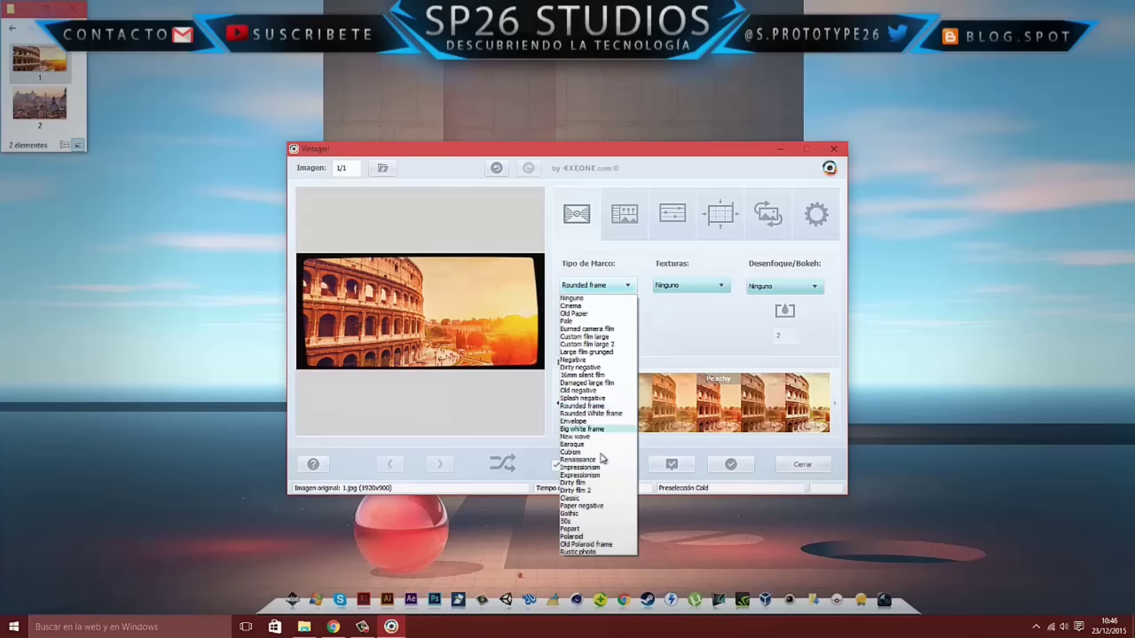
left_click(572, 451)
left_click(596, 285)
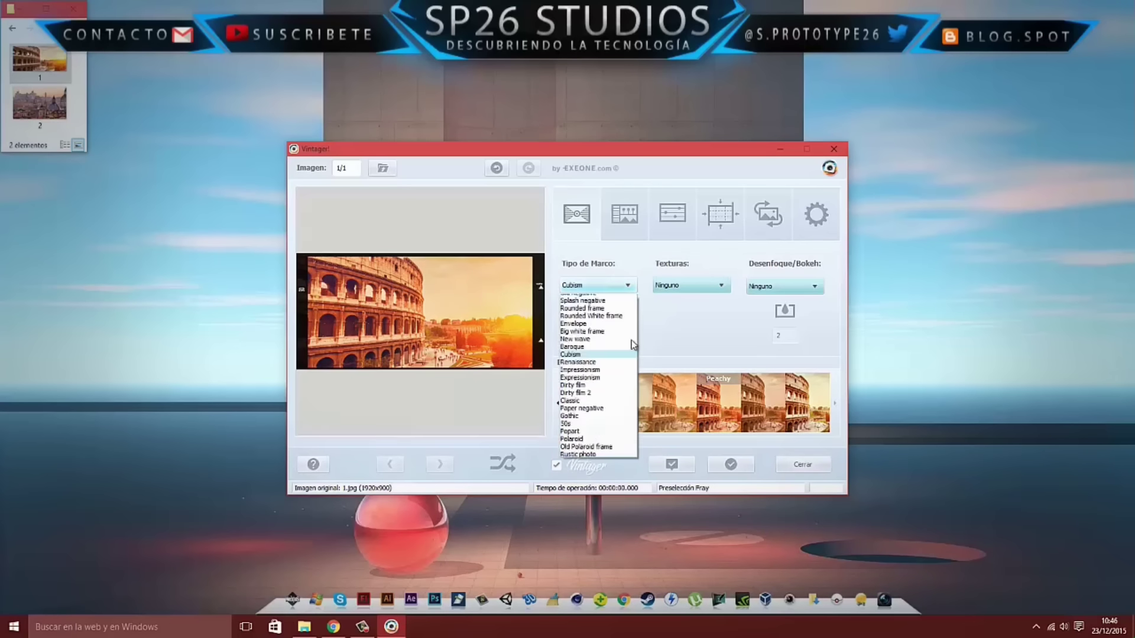
left_click(582, 498)
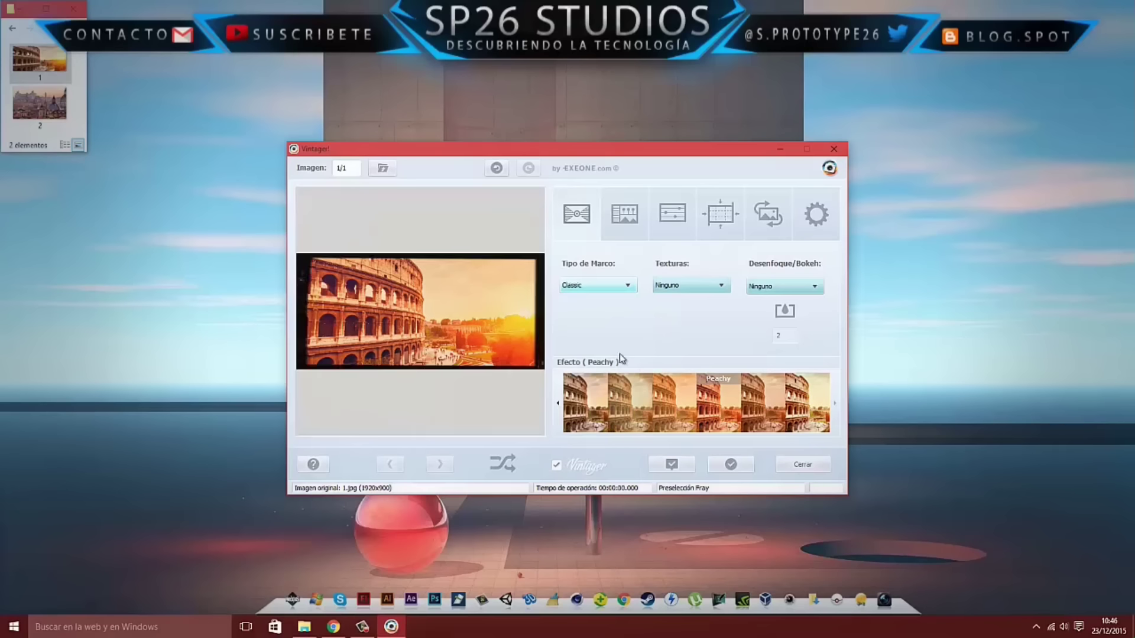
left_click(596, 289)
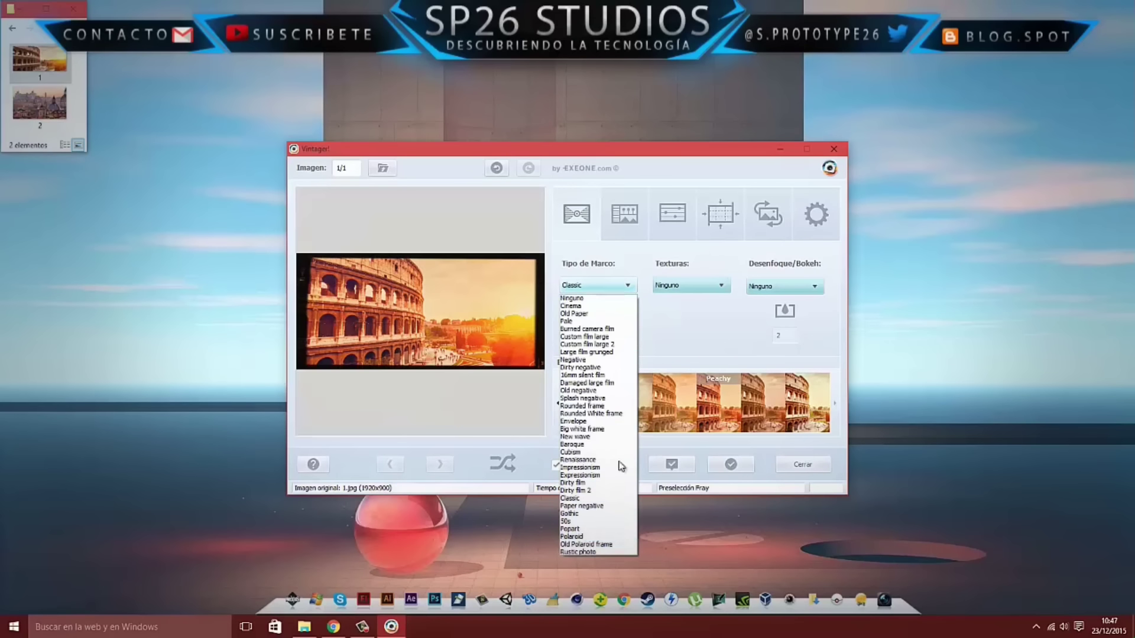
left_click(583, 521)
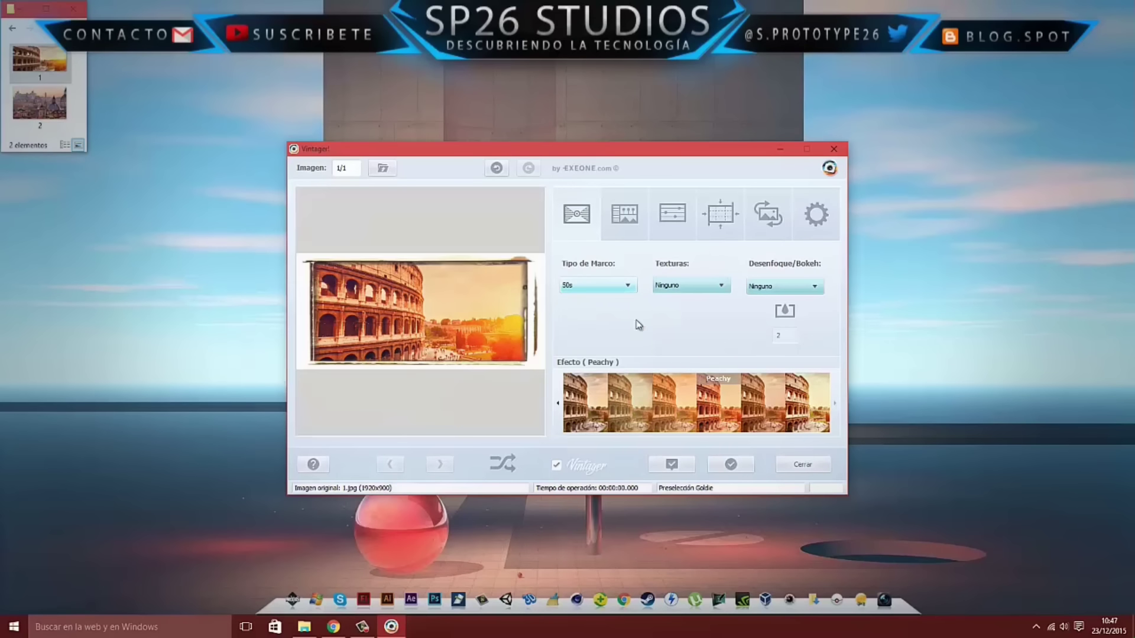
left_click(622, 291)
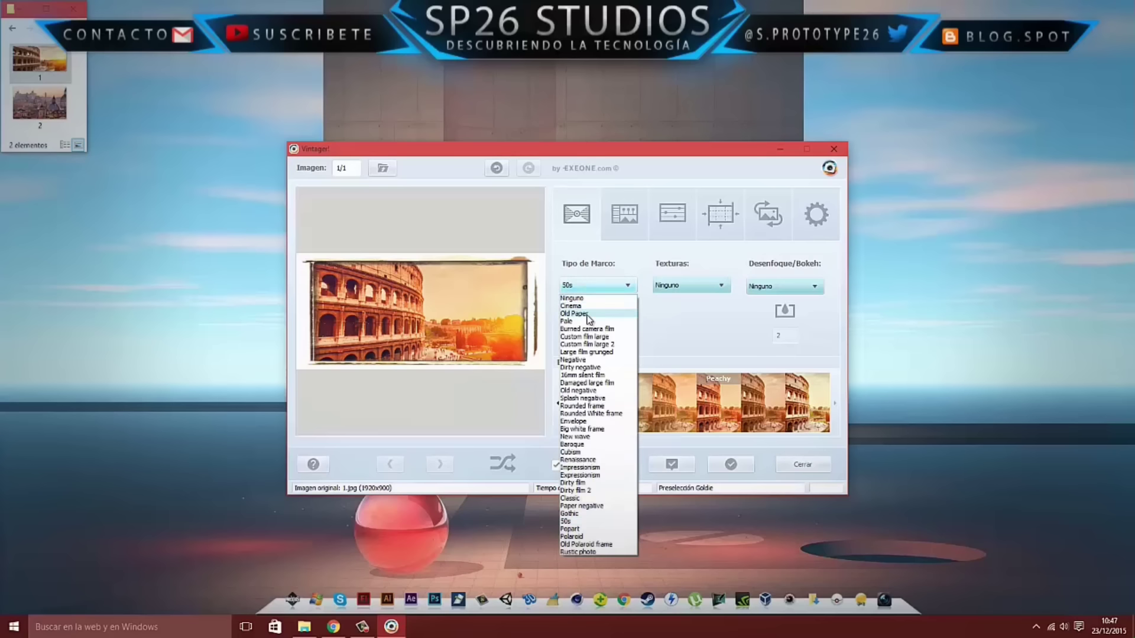
left_click(587, 314)
left_click(611, 289)
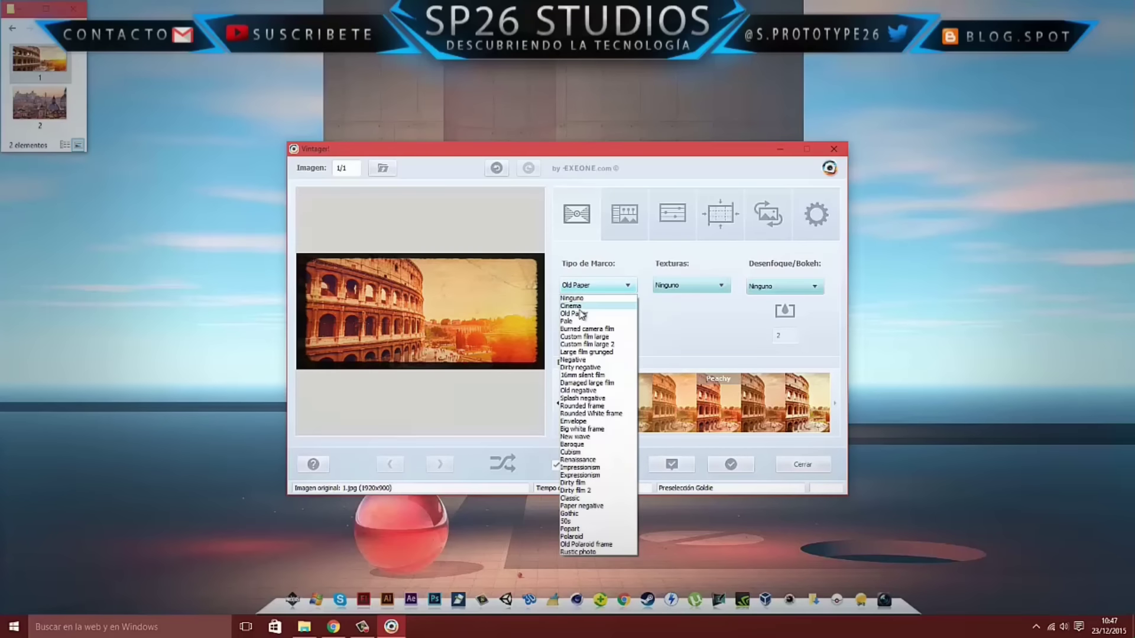
left_click(577, 306)
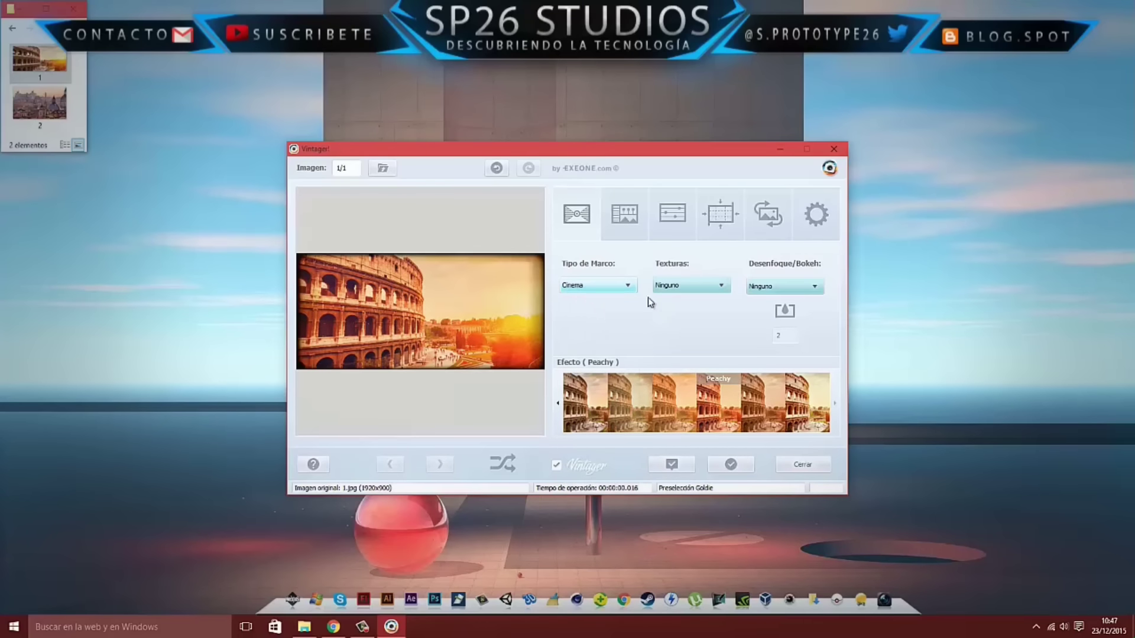
left_click(695, 288)
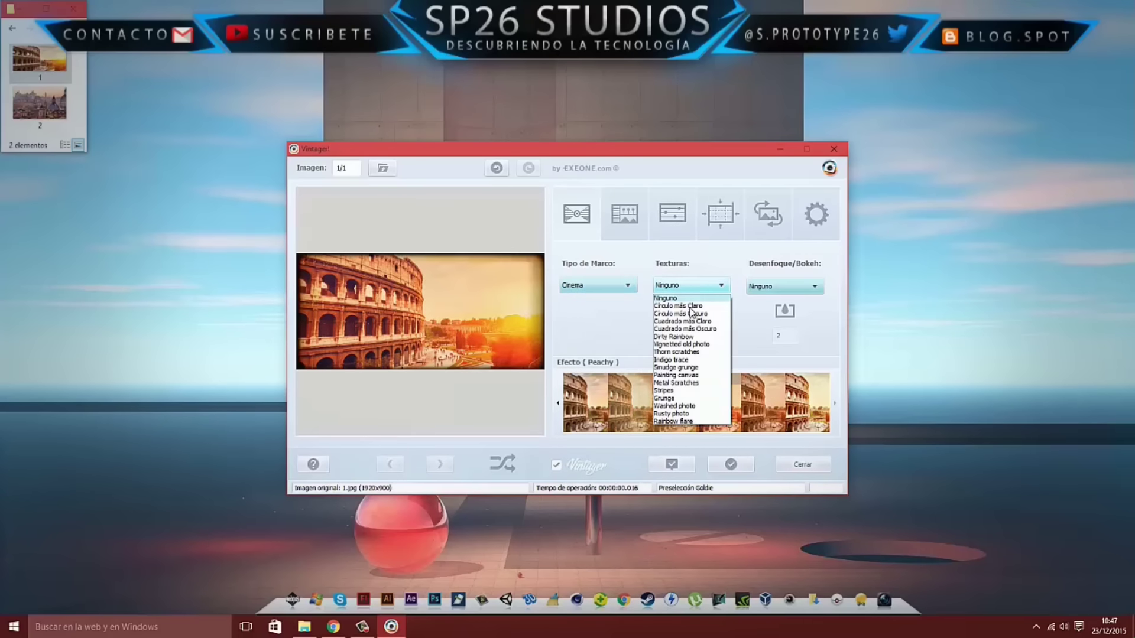
- Try Thorn scratches, Cuadrado/Círculo más Oscuro, Stripes and Rusty photo textures, then apply Círculo más Claro
left_click(689, 352)
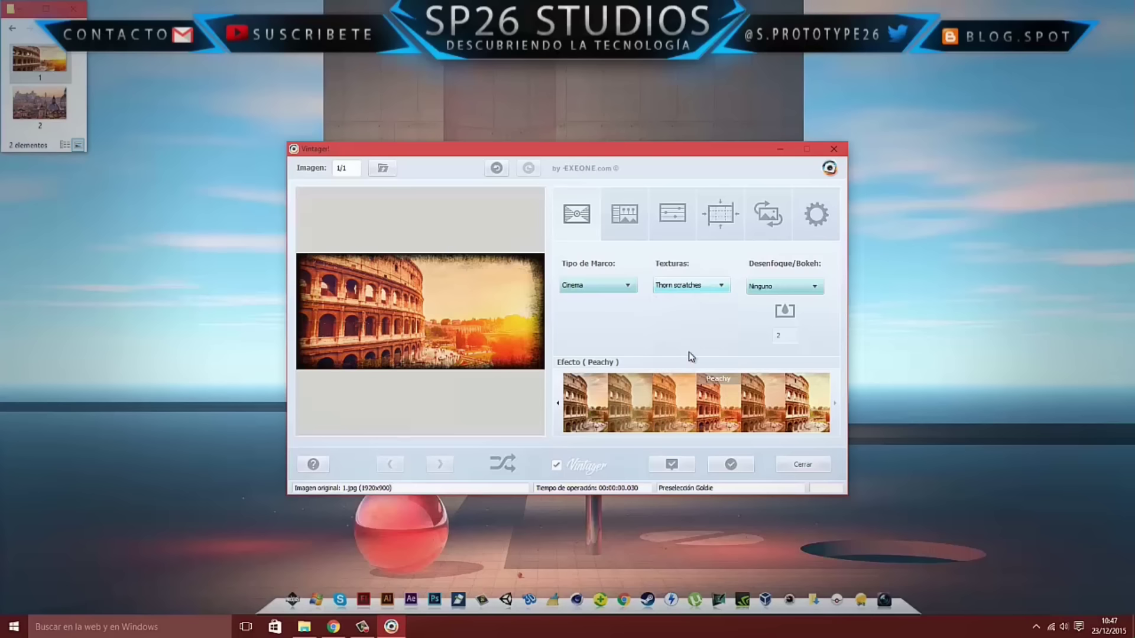
left_click(666, 285)
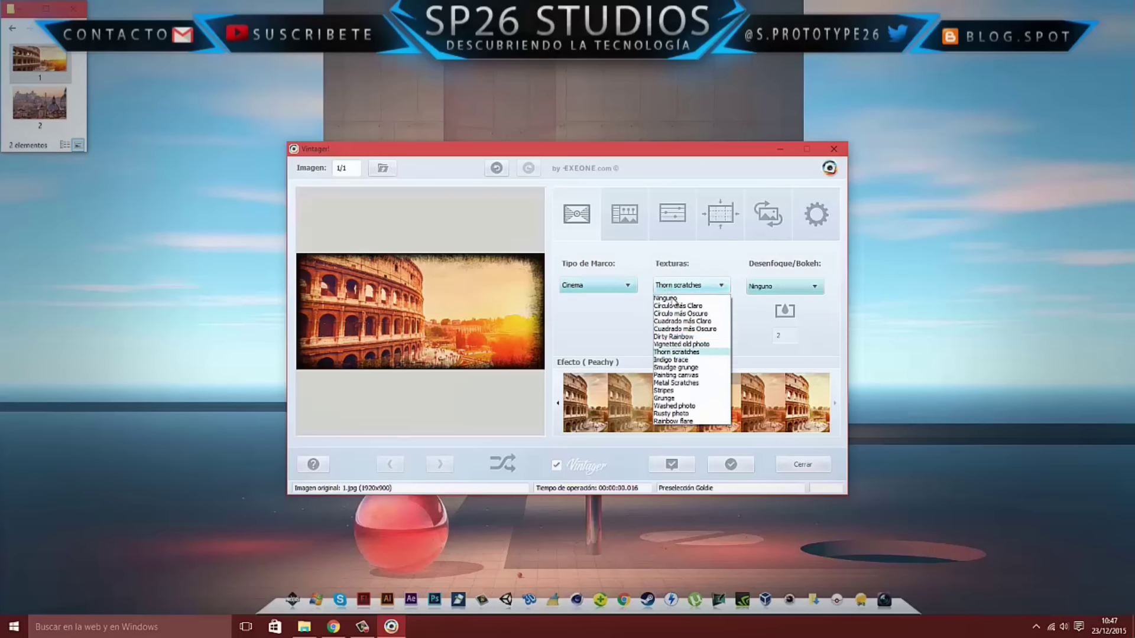
left_click(680, 329)
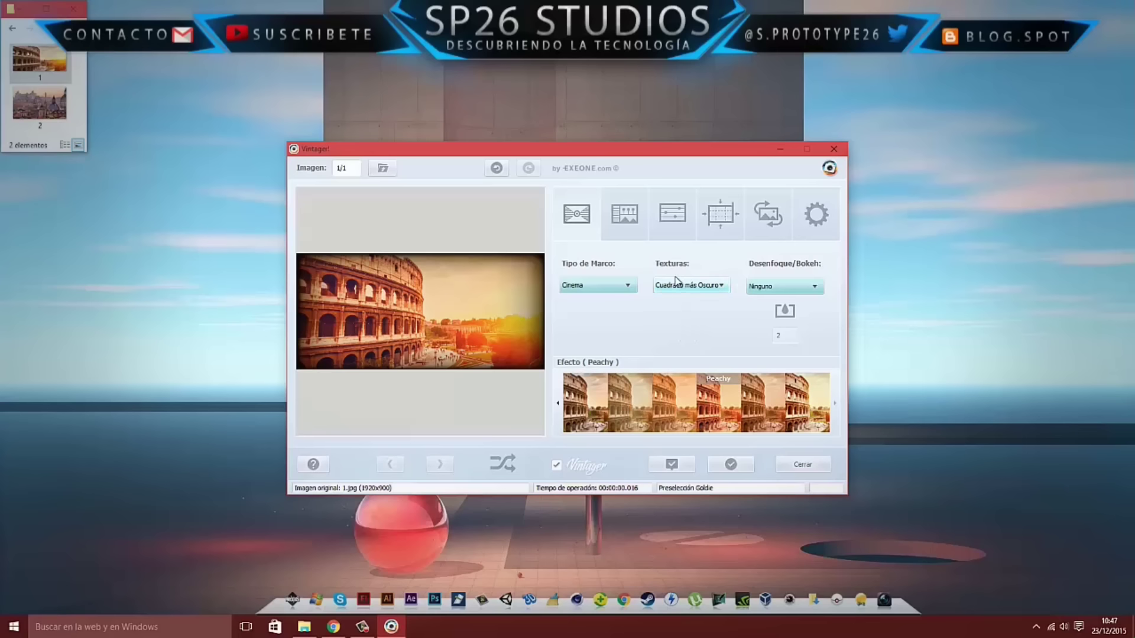
left_click(676, 286)
left_click(677, 318)
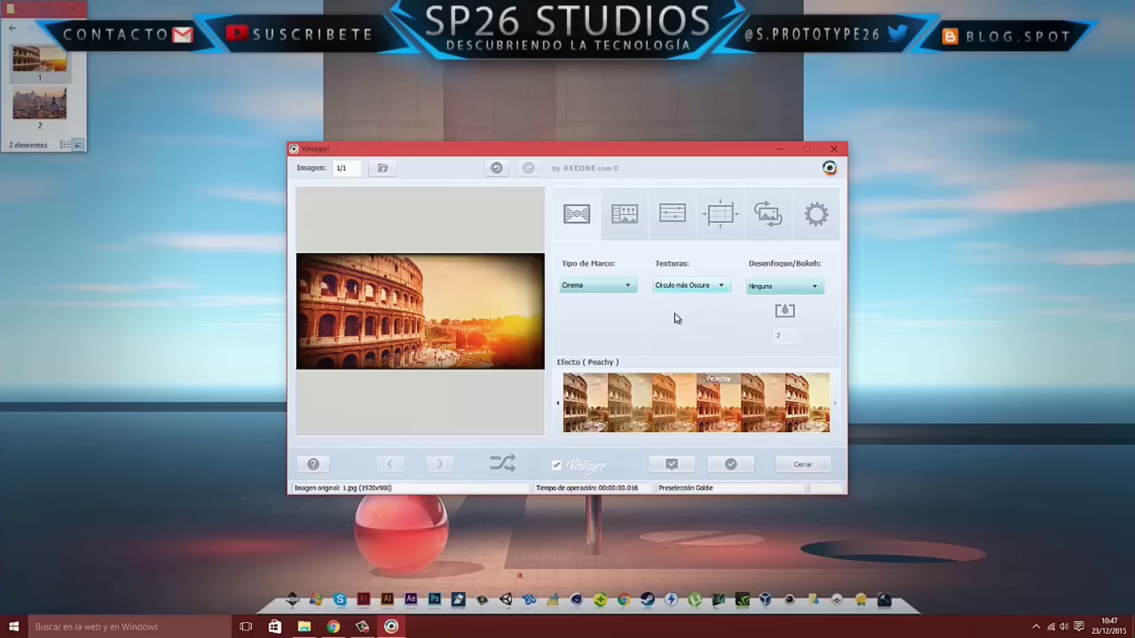
left_click(681, 287)
left_click(676, 392)
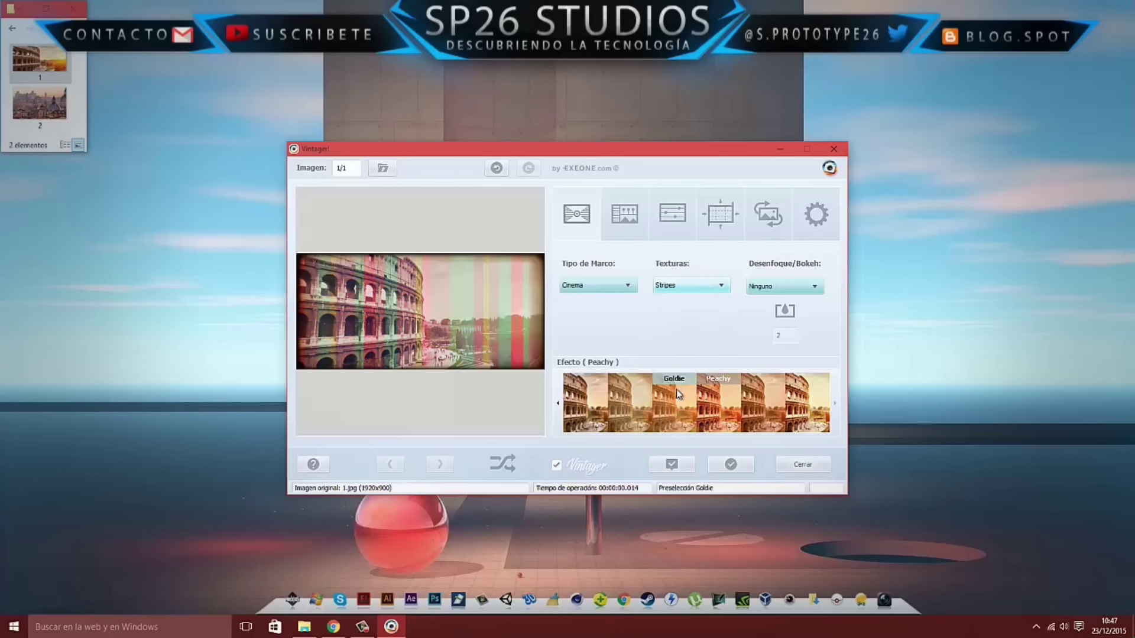
left_click(687, 289)
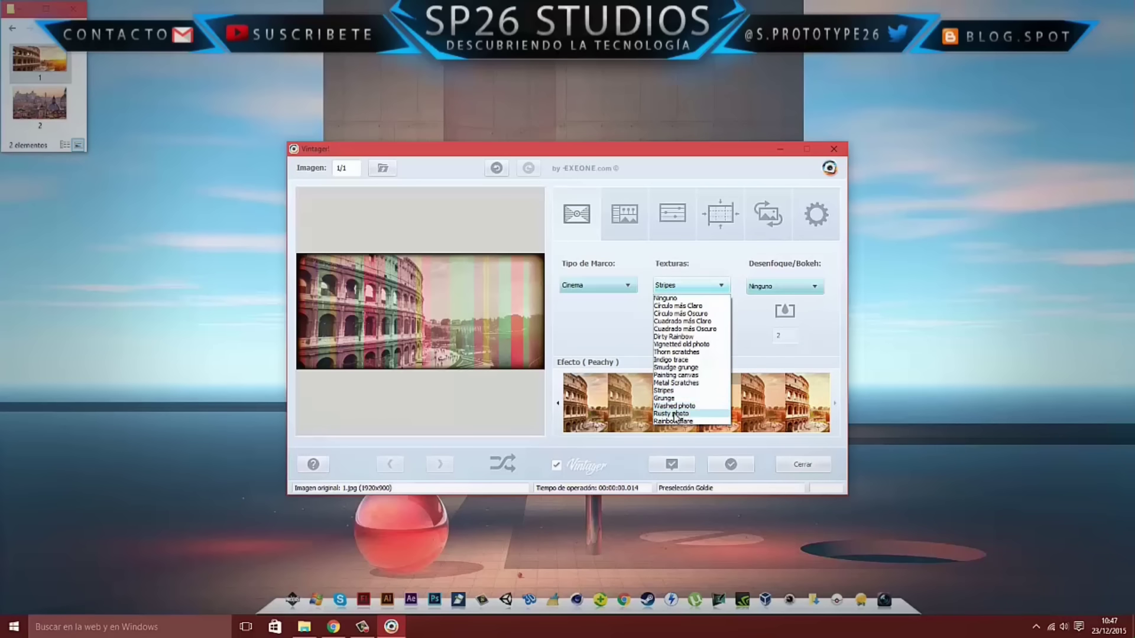
left_click(674, 413)
left_click(703, 289)
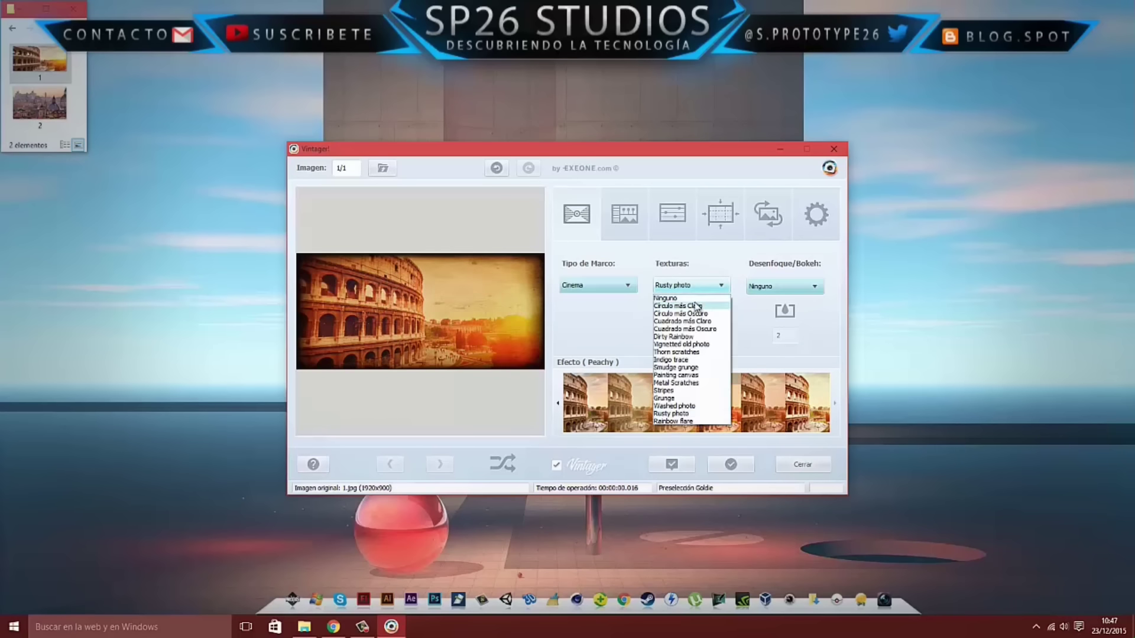
left_click(678, 306)
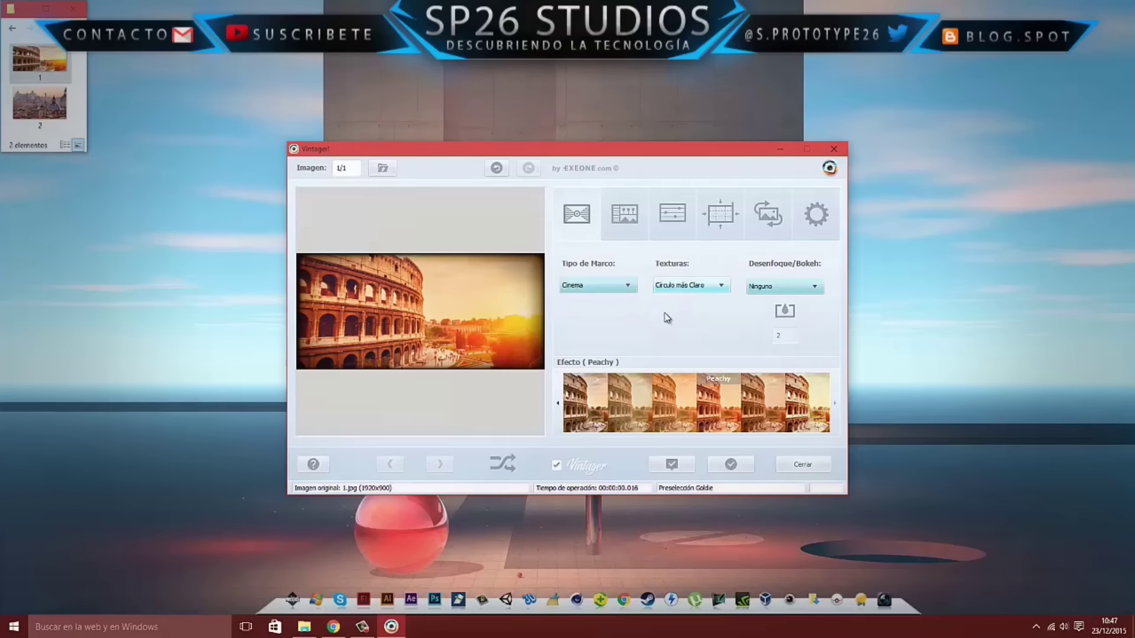
- Try the Fireflies, Vortex, Fire and Disco bokeh overlays on the Colosseum photo
left_click(759, 290)
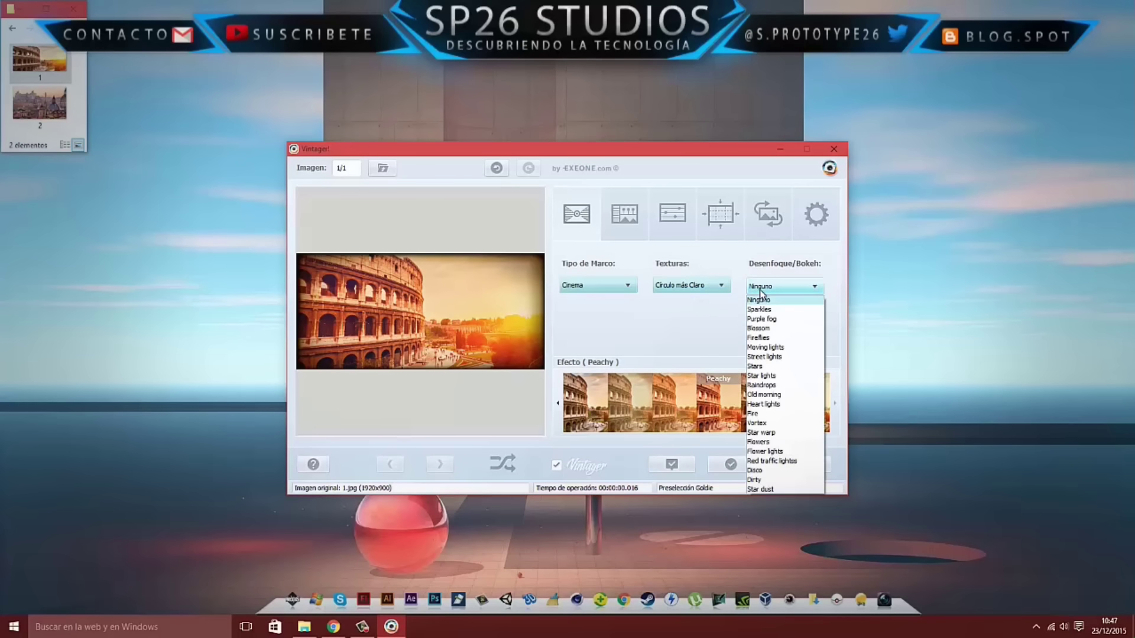
left_click(774, 338)
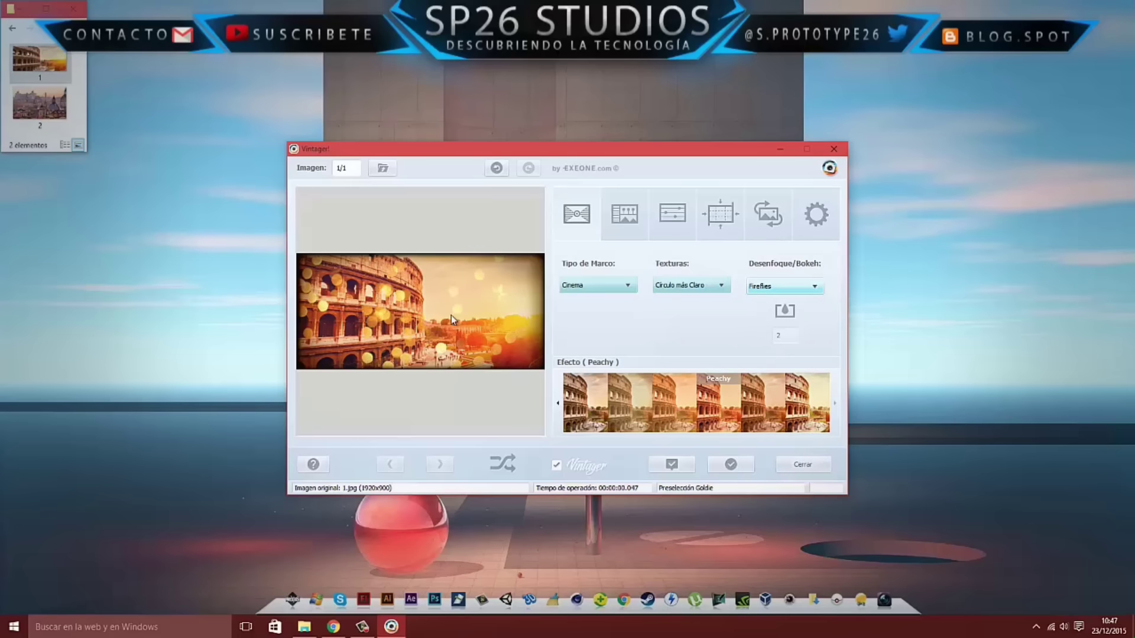
left_click(789, 289)
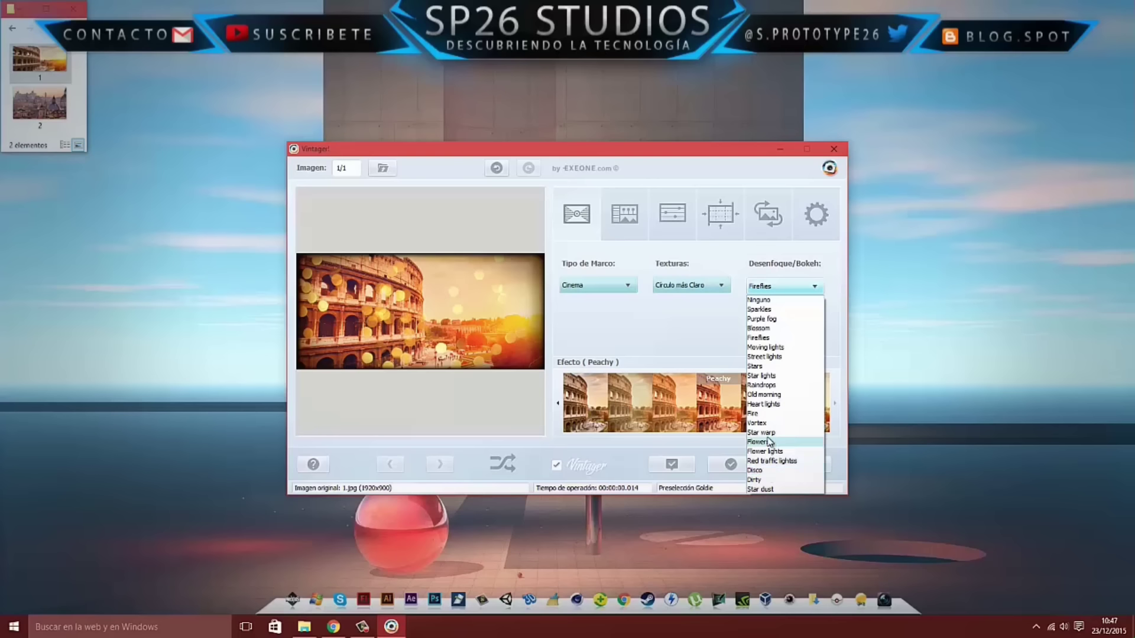
left_click(766, 423)
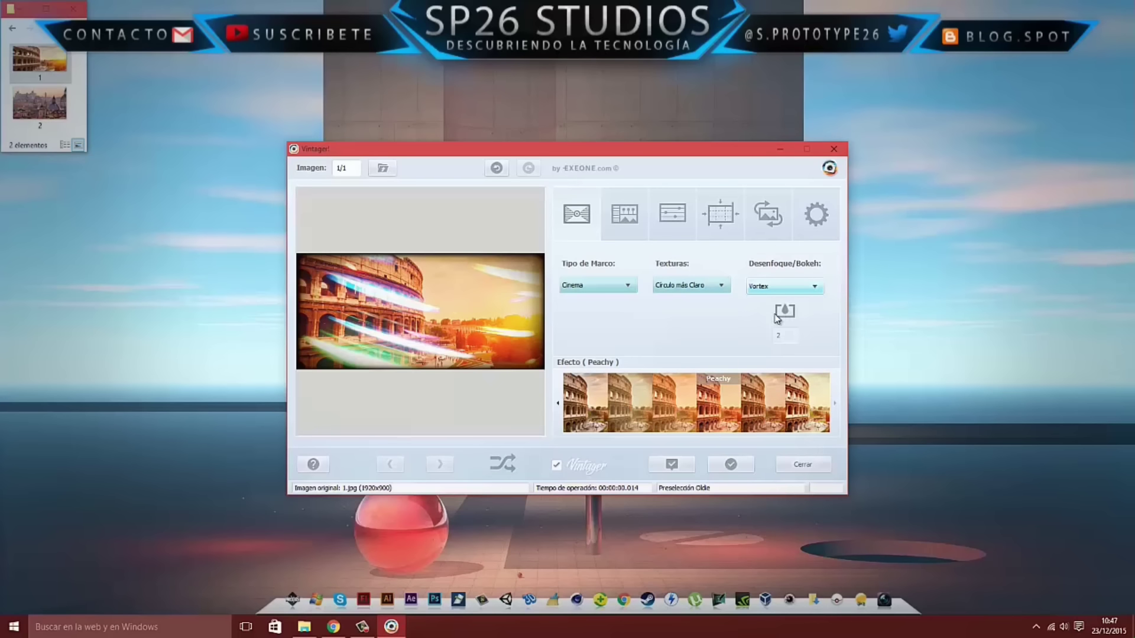
left_click(782, 286)
left_click(760, 413)
left_click(803, 287)
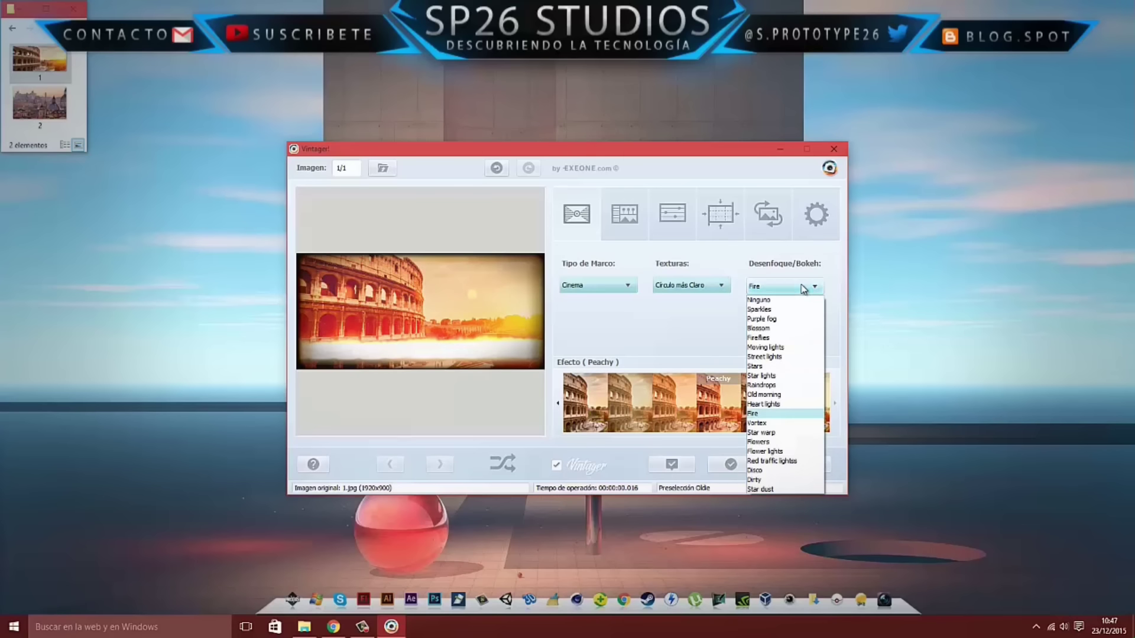
left_click(764, 473)
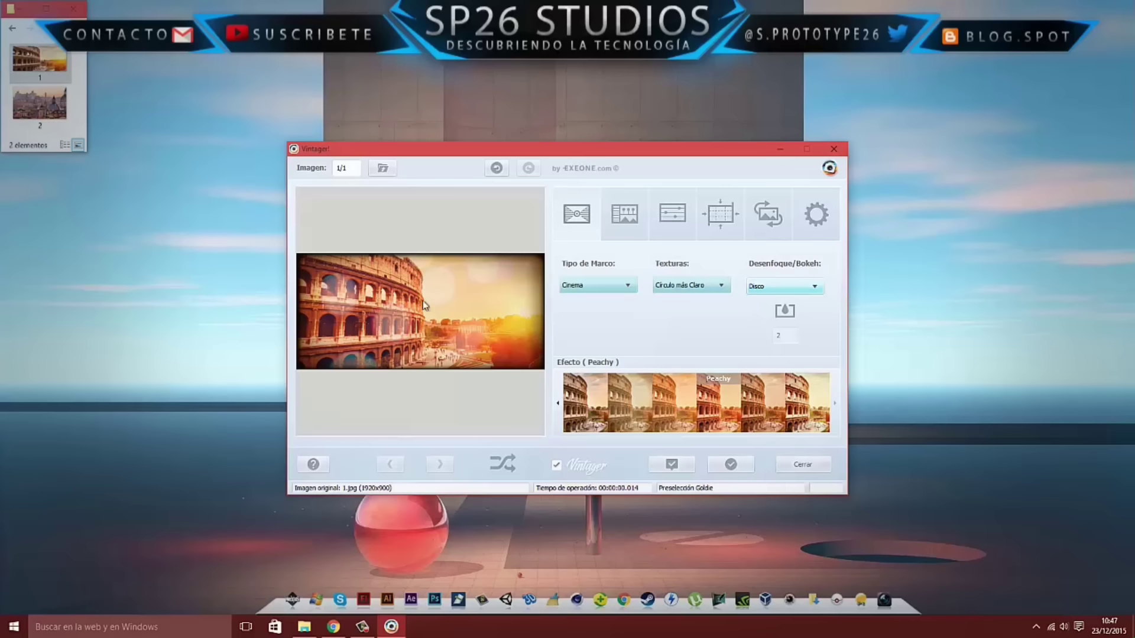
- Try the Star dust, Fireflies and Blossom bokeh, then set the bokeh to Ninguno
left_click(801, 287)
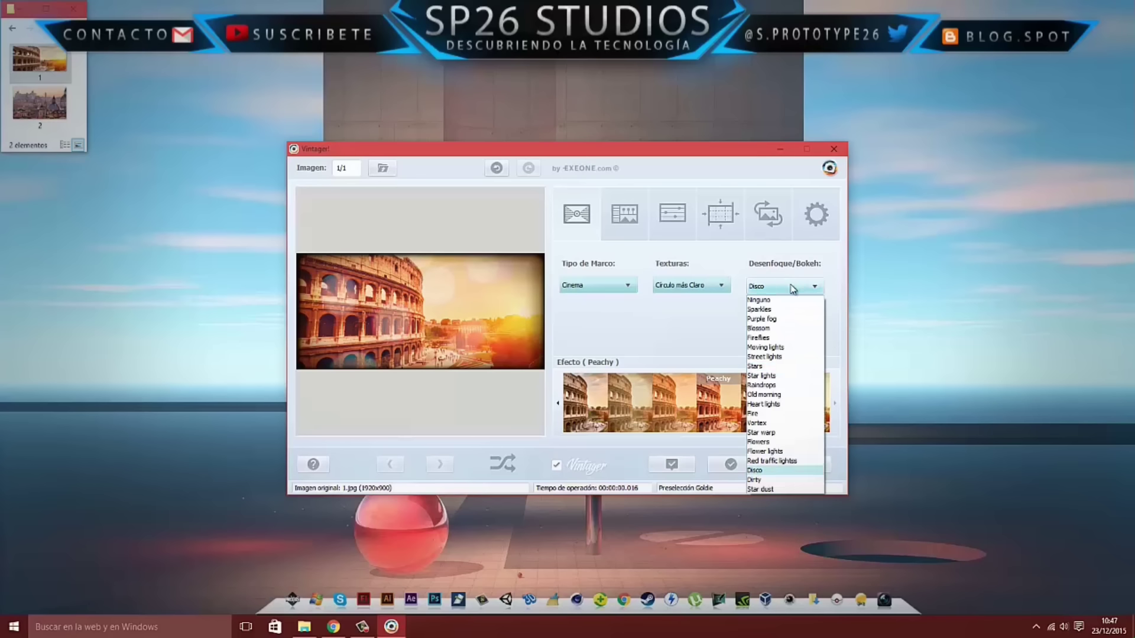
left_click(767, 490)
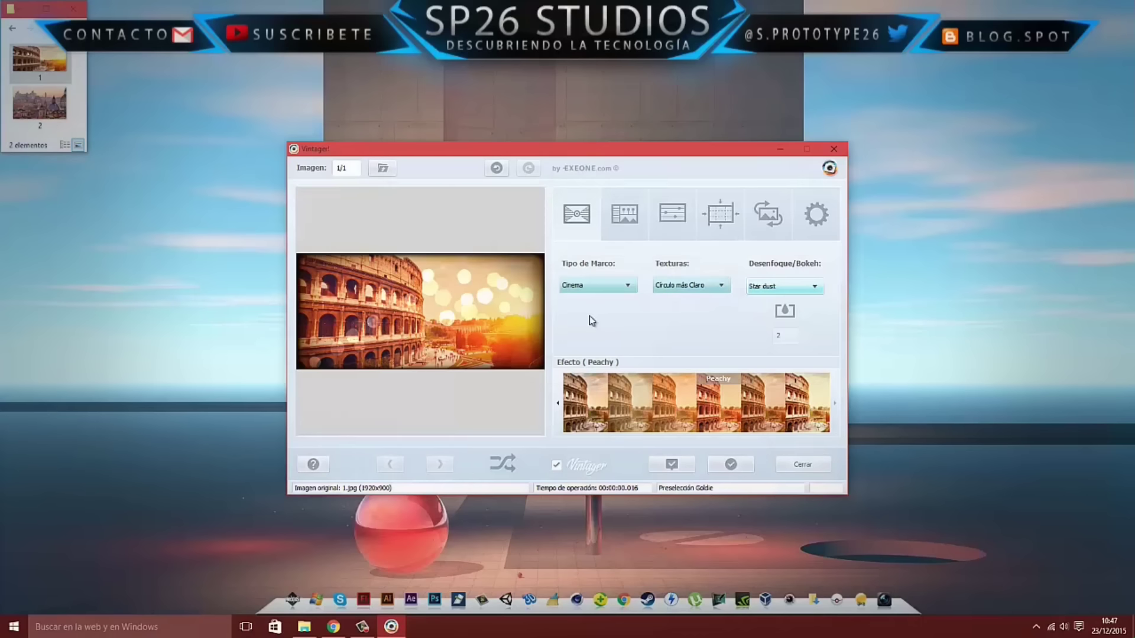
left_click(800, 292)
left_click(766, 340)
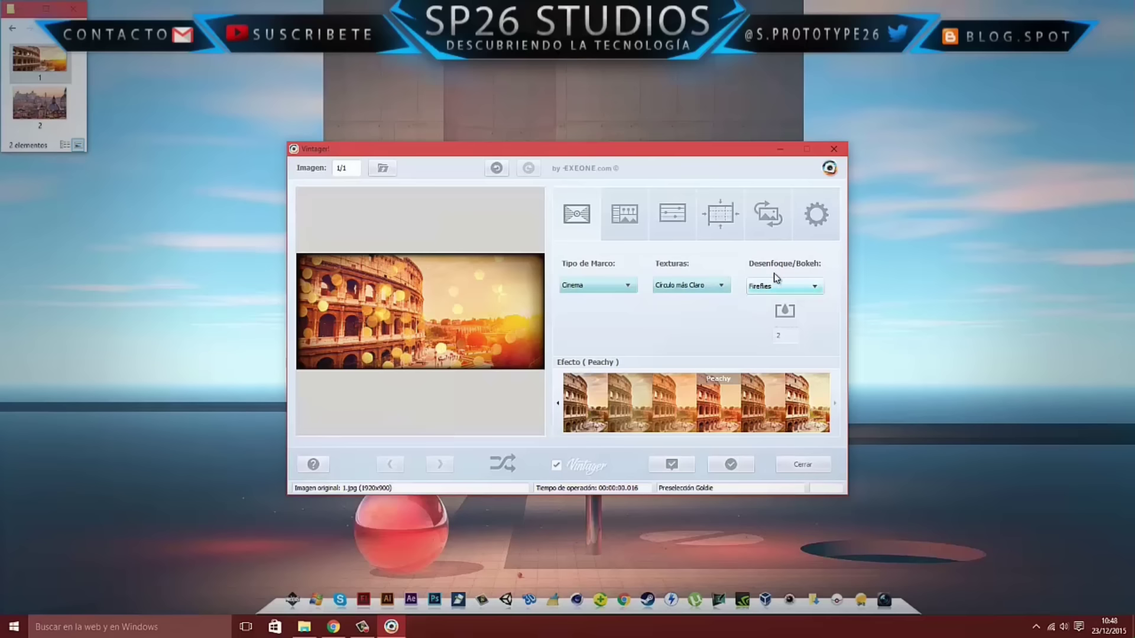
left_click(777, 287)
left_click(763, 322)
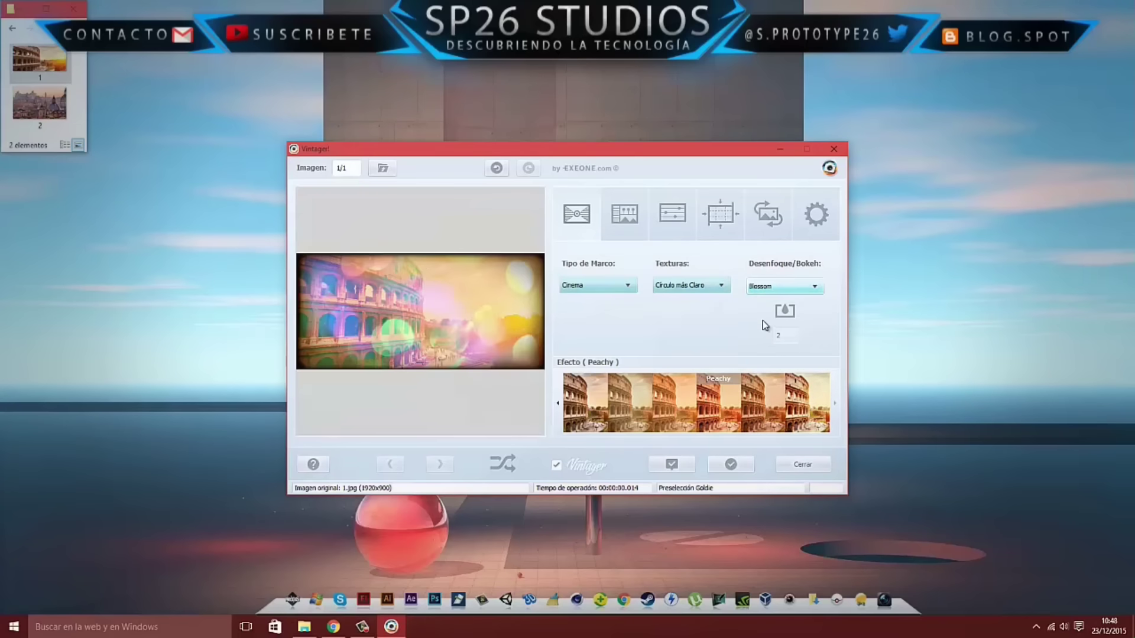
left_click(776, 287)
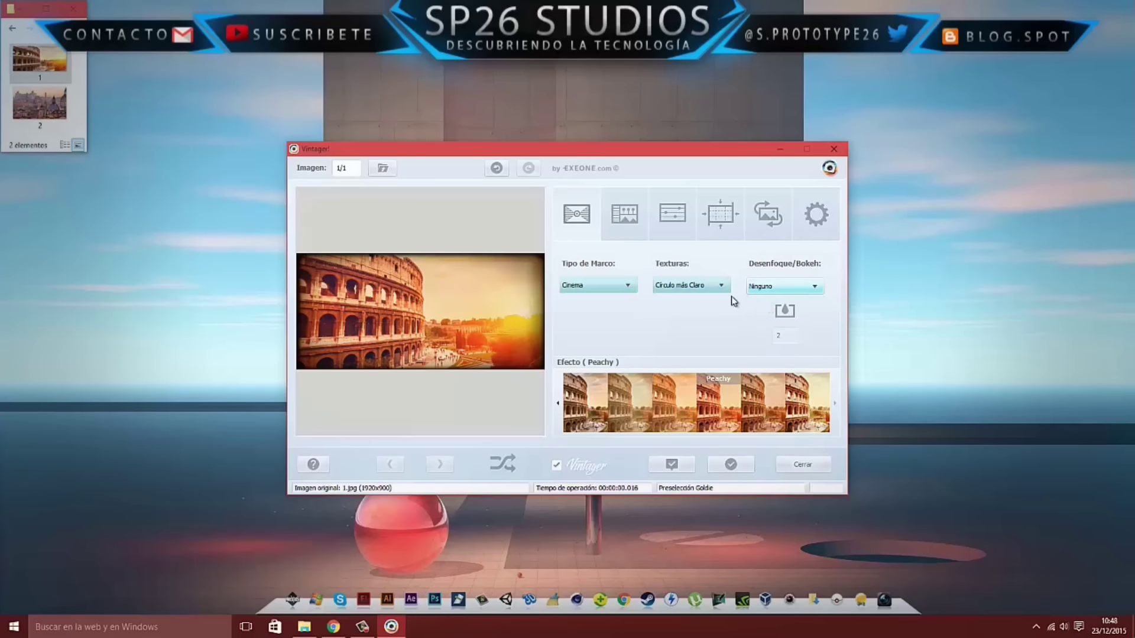
- Enable Crear Collage and add the skyline photo (image 2) as the second collage image
left_click(625, 220)
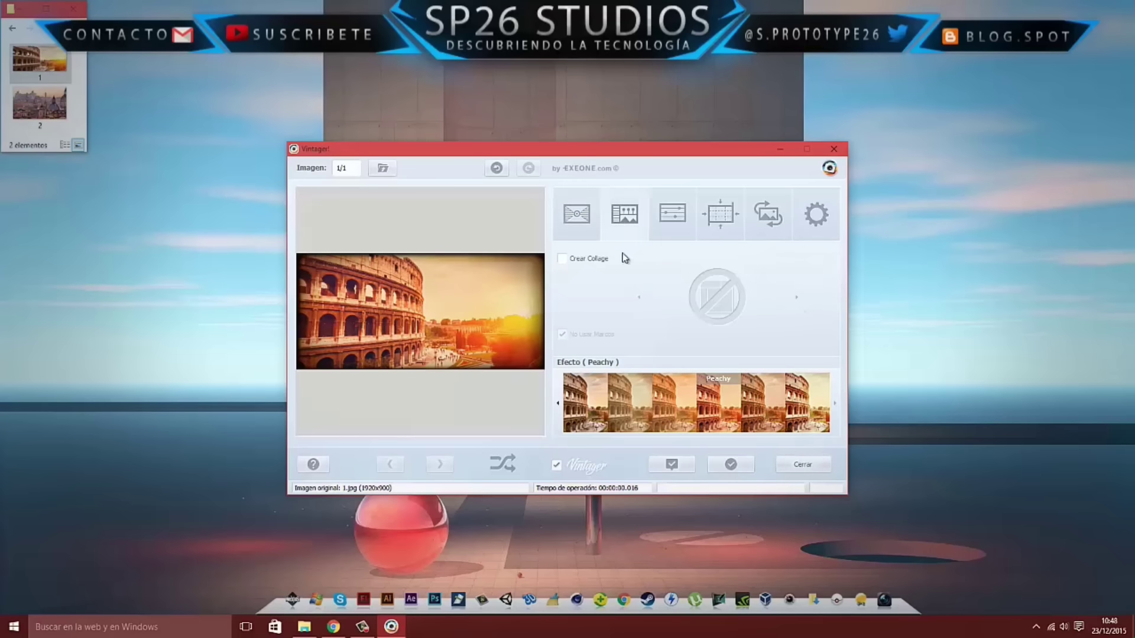
left_click(579, 260)
left_click(569, 394)
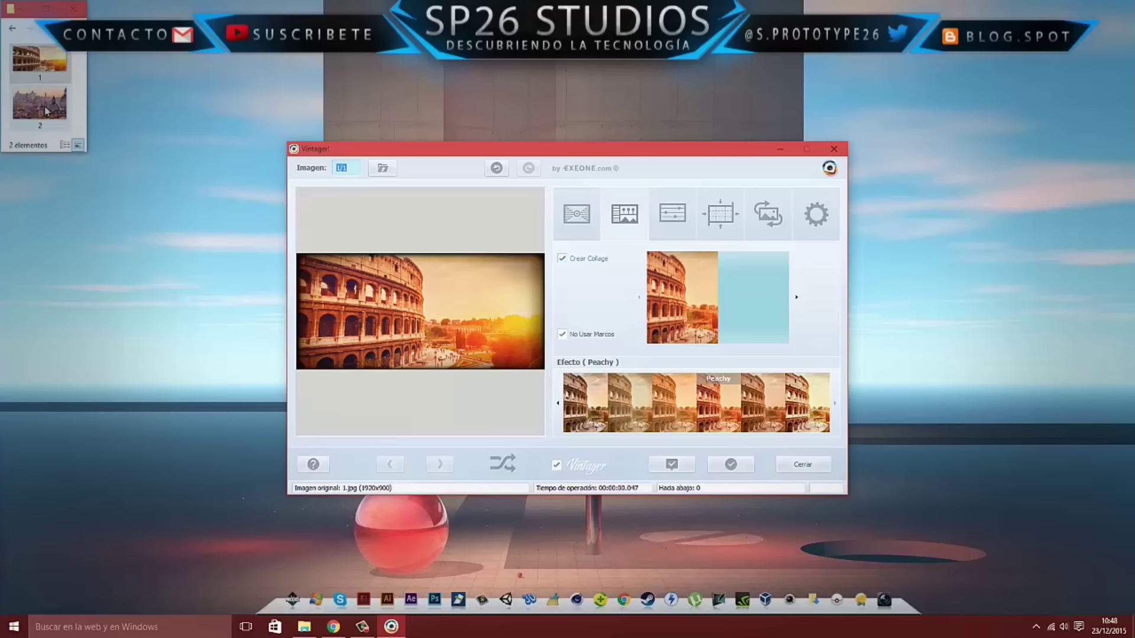
left_click_drag(44, 106, 754, 329)
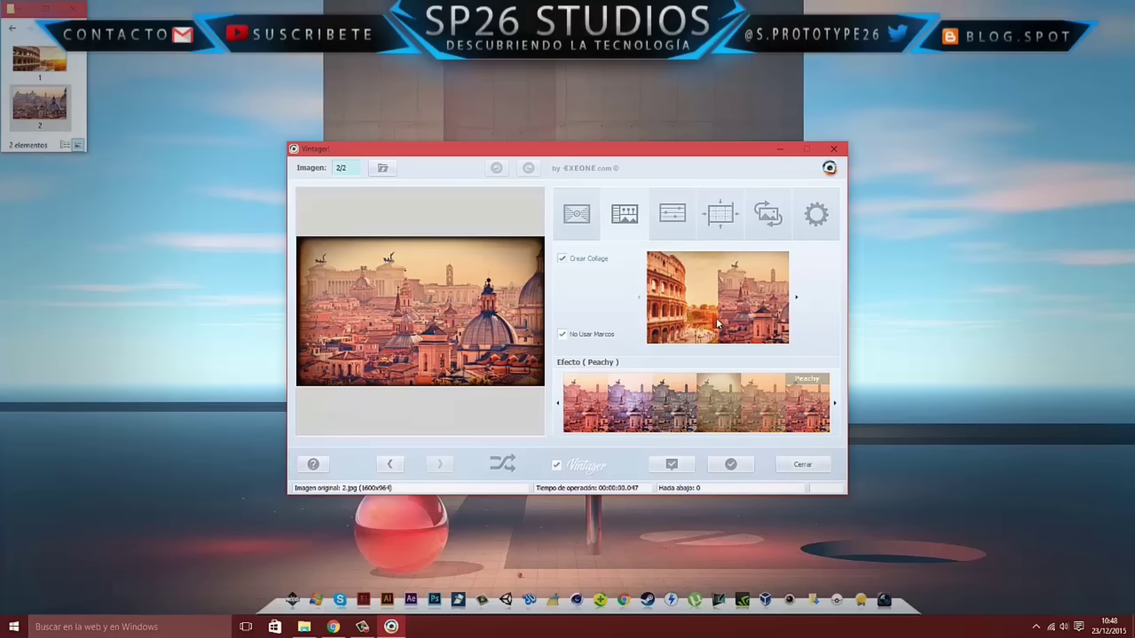
- Cycle through the collage layouts, settling on the two photos stacked vertically
left_click(797, 298)
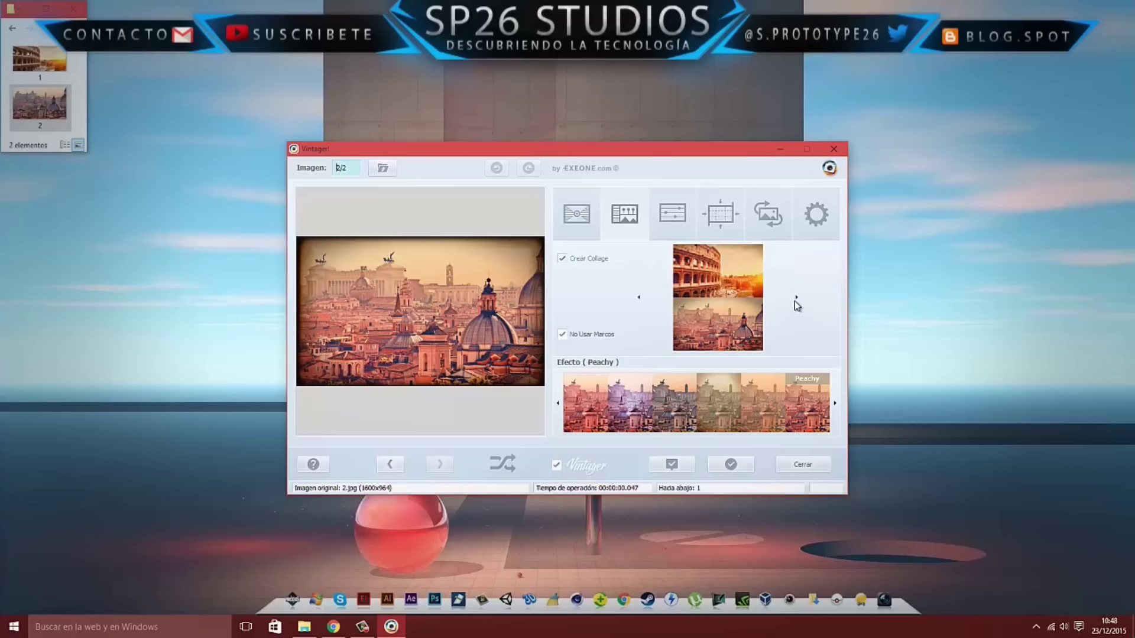
left_click(797, 298)
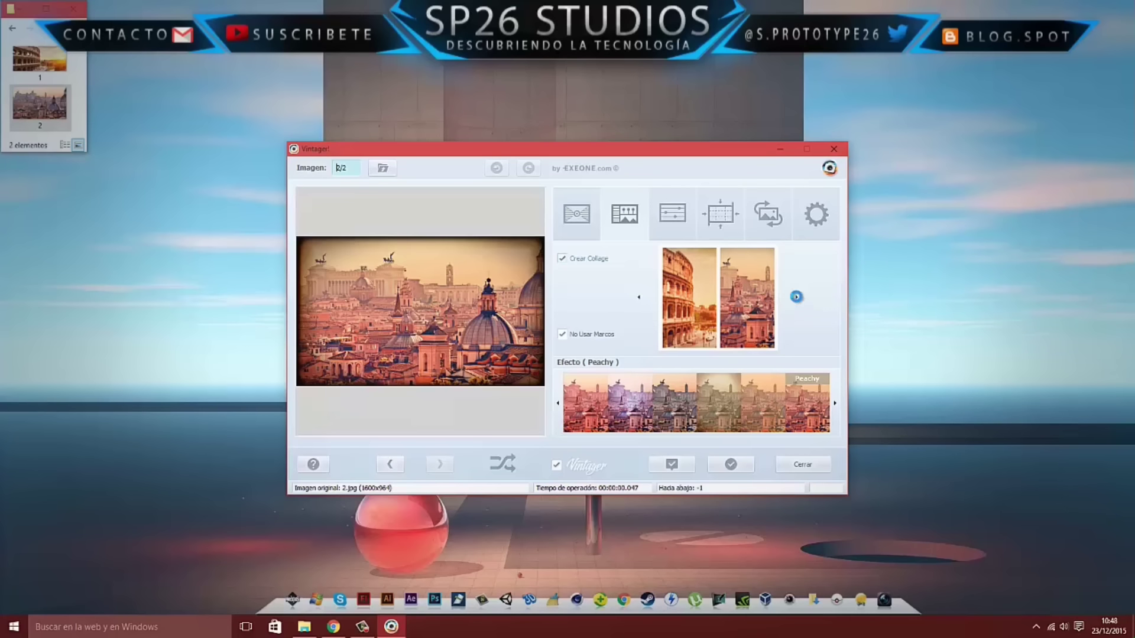
left_click(796, 297)
left_click(796, 297)
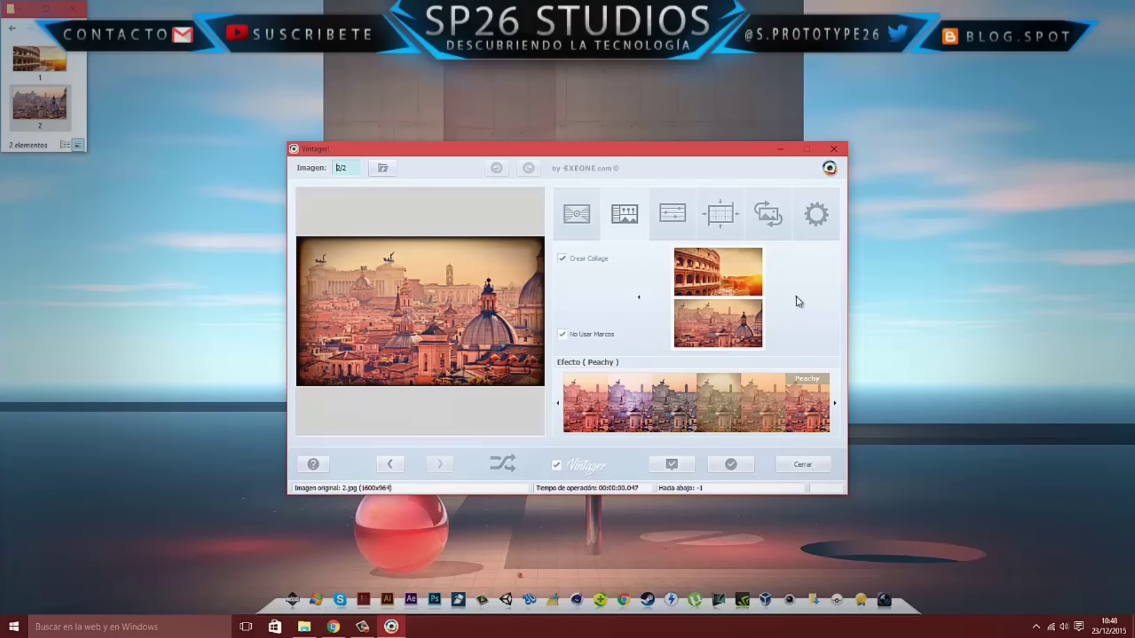
left_click(796, 296)
left_click(679, 232)
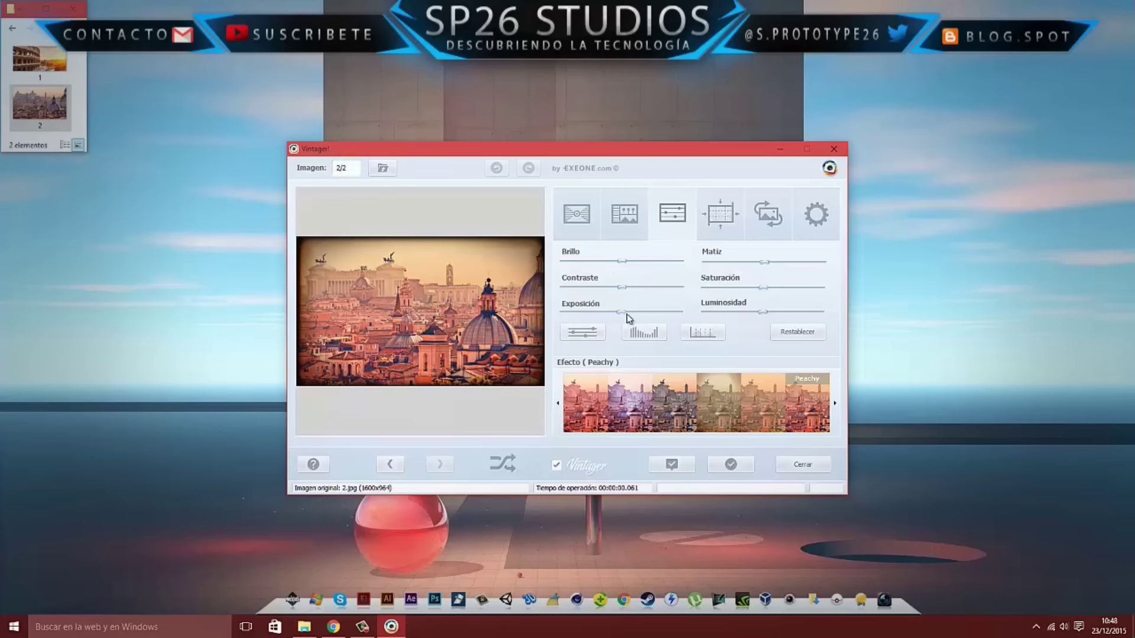
mouse_move(624, 312)
left_mouse_down()
mouse_move(653, 313)
mouse_move(627, 313)
left_mouse_up()
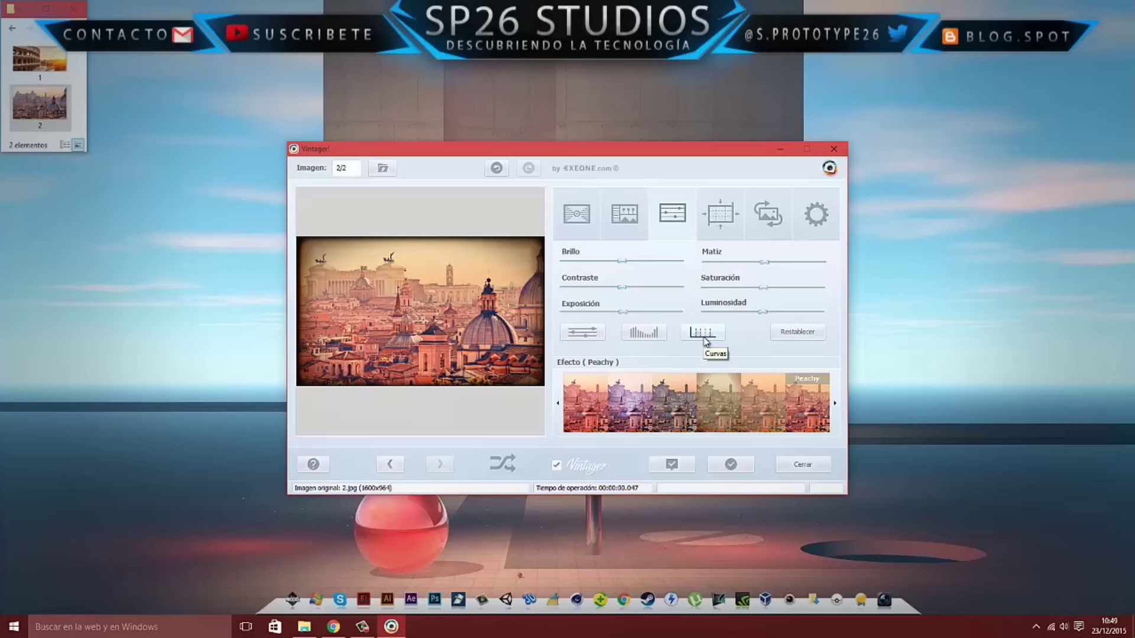
- Look over the resize height and rotate/flip options, keeping the skyline photo at 1600×964
left_click(721, 229)
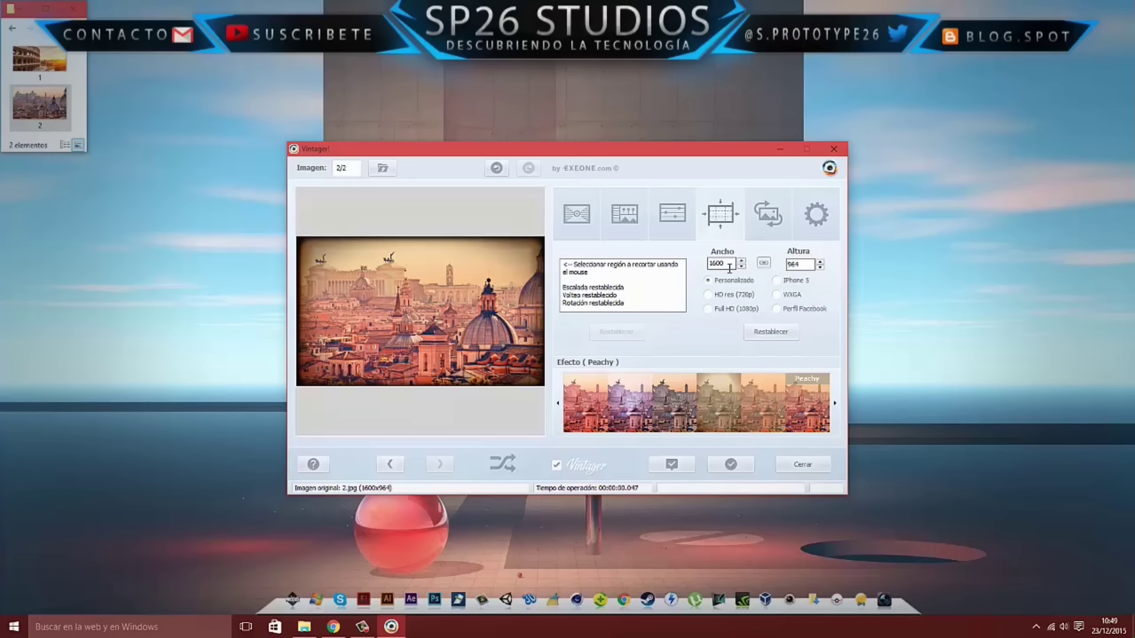
left_click(802, 264)
left_click(767, 233)
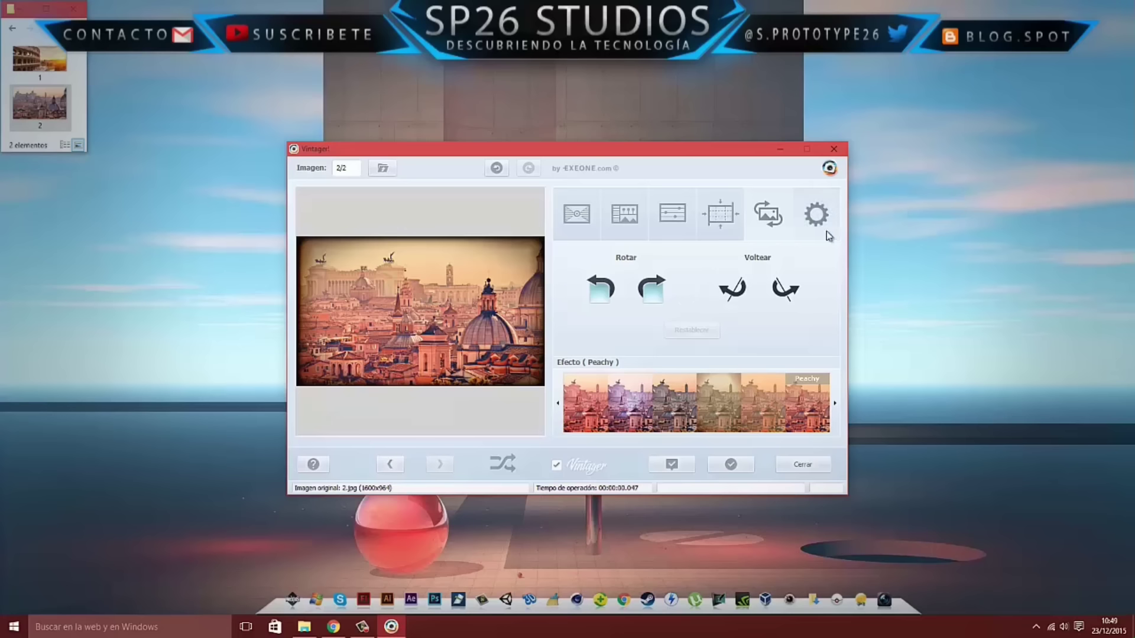
- Check the output settings (2048 px max, same folder), then return to the Collage tab
left_click(816, 216)
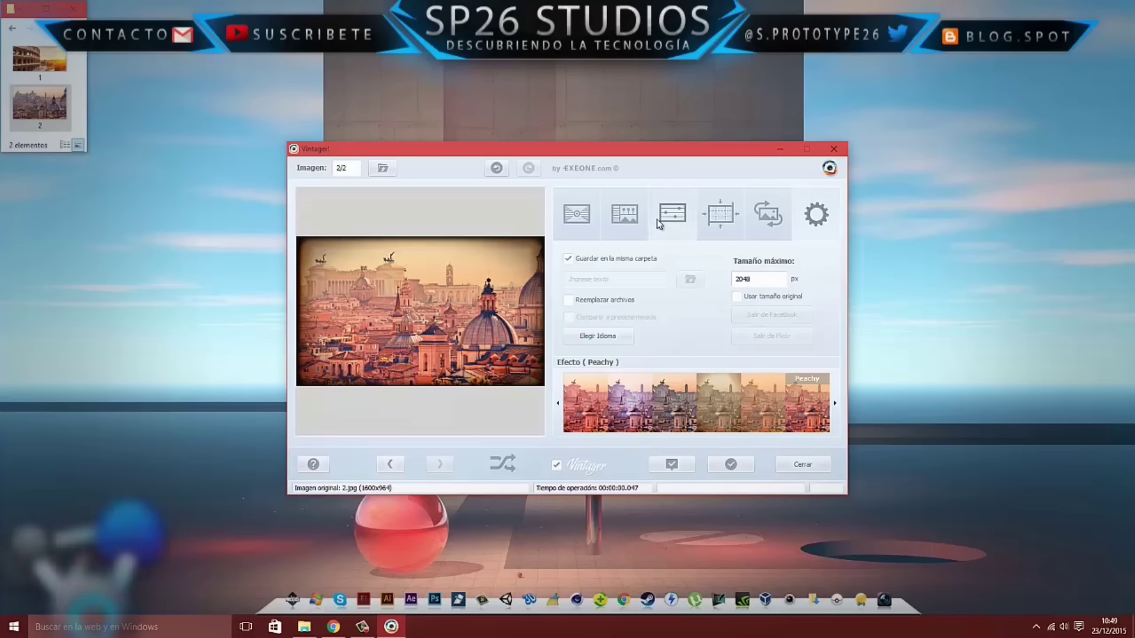
left_click(624, 214)
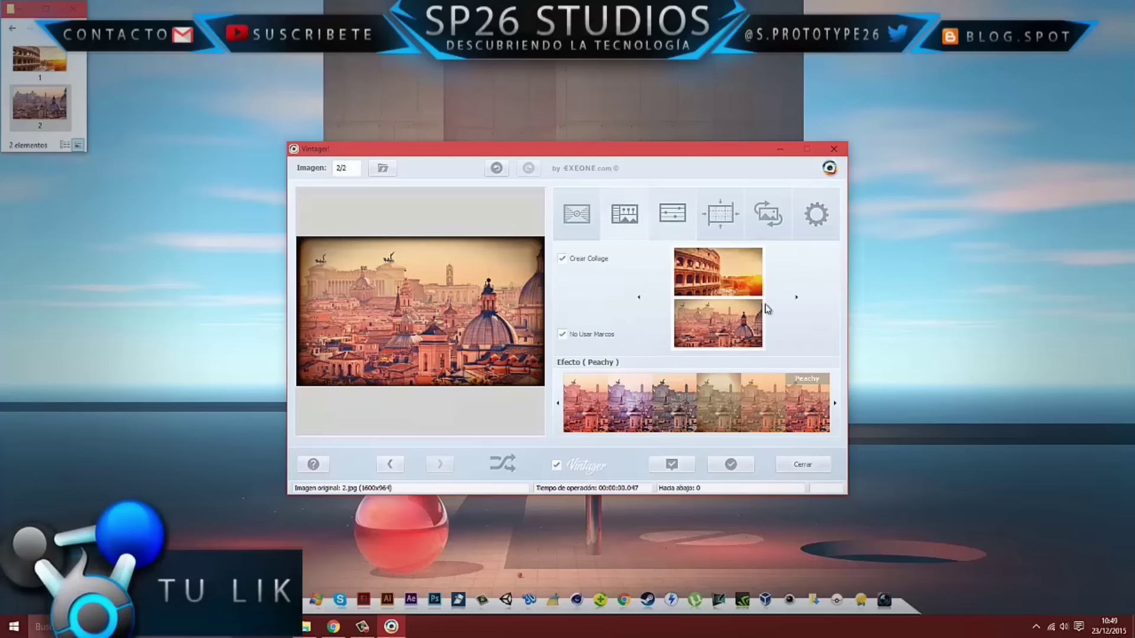
- Apply and confirm the Peachy two-photo collage, then check the new Collage file in the folder
left_click(733, 465)
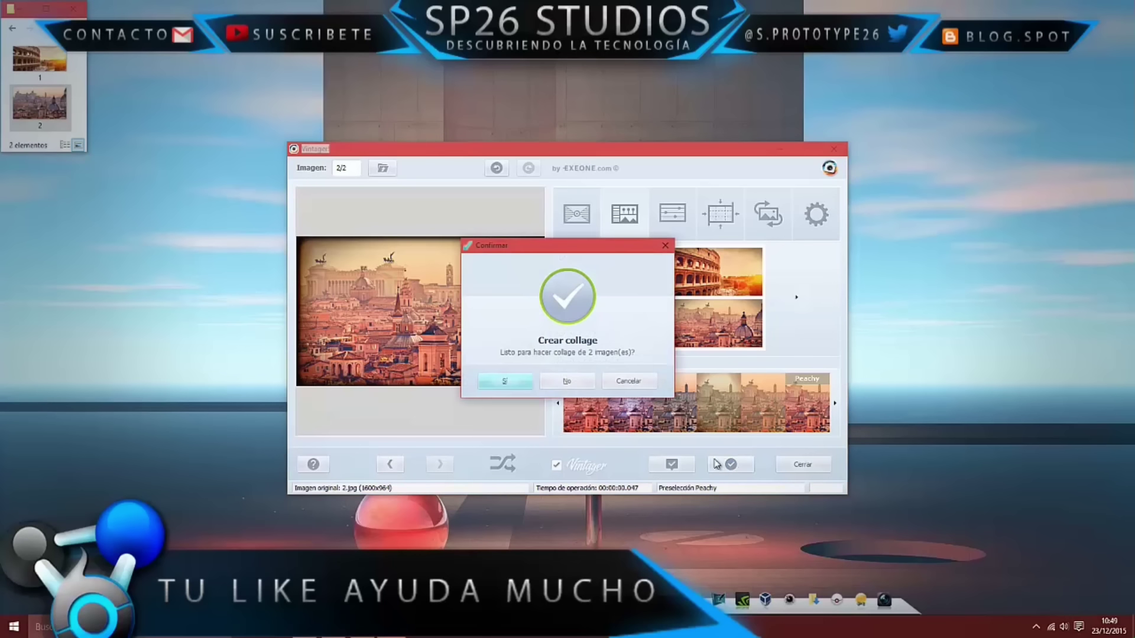
left_click(507, 383)
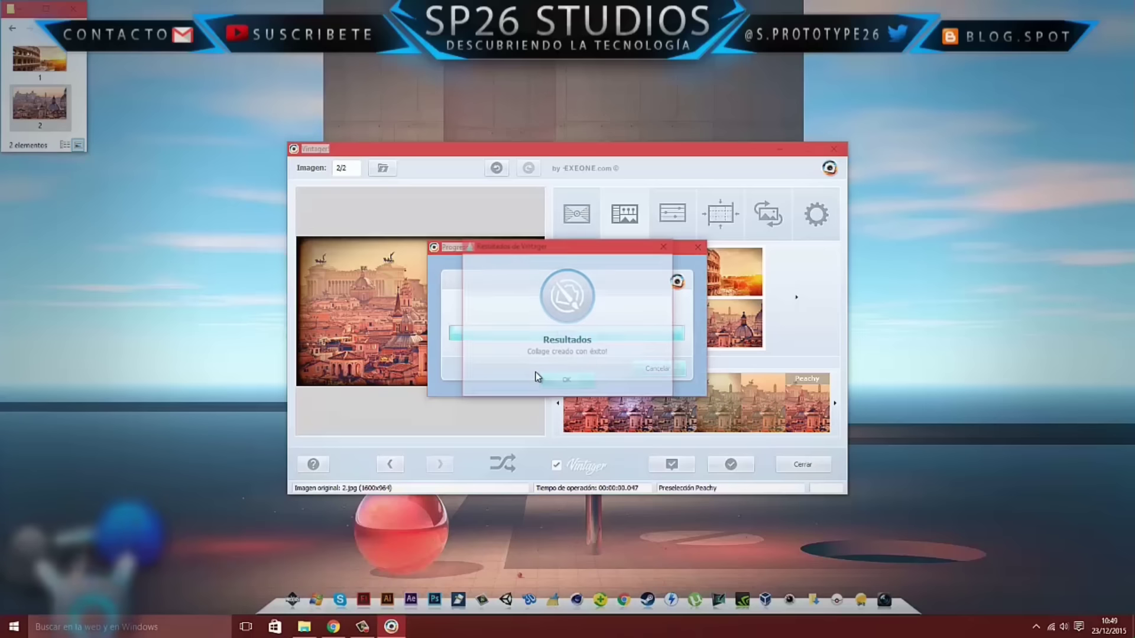
left_click(559, 384)
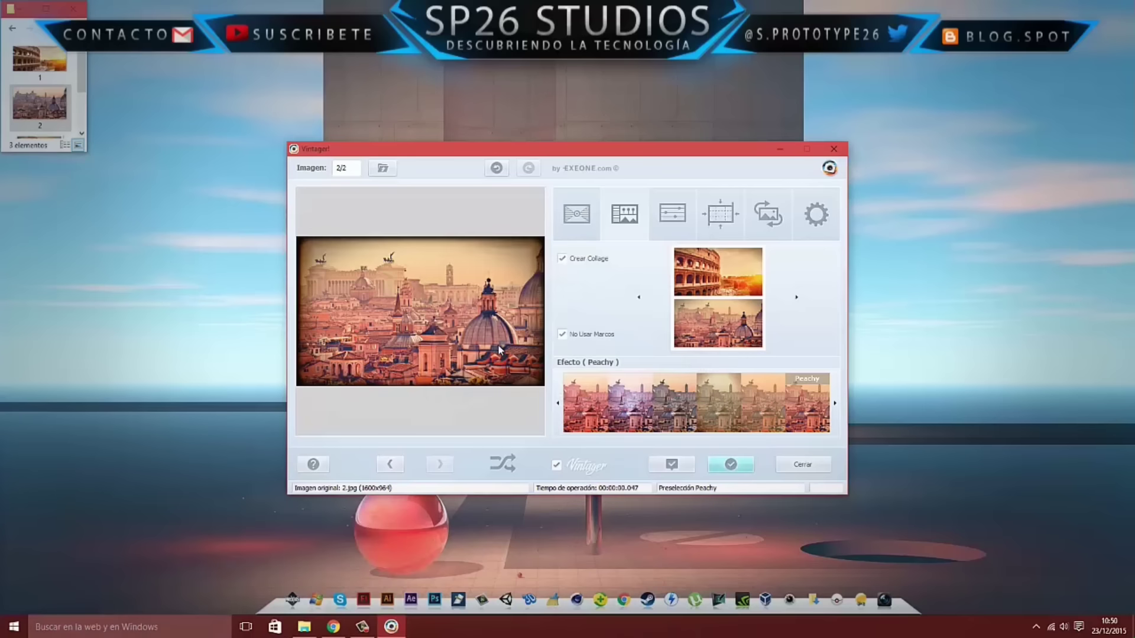
left_click(82, 90)
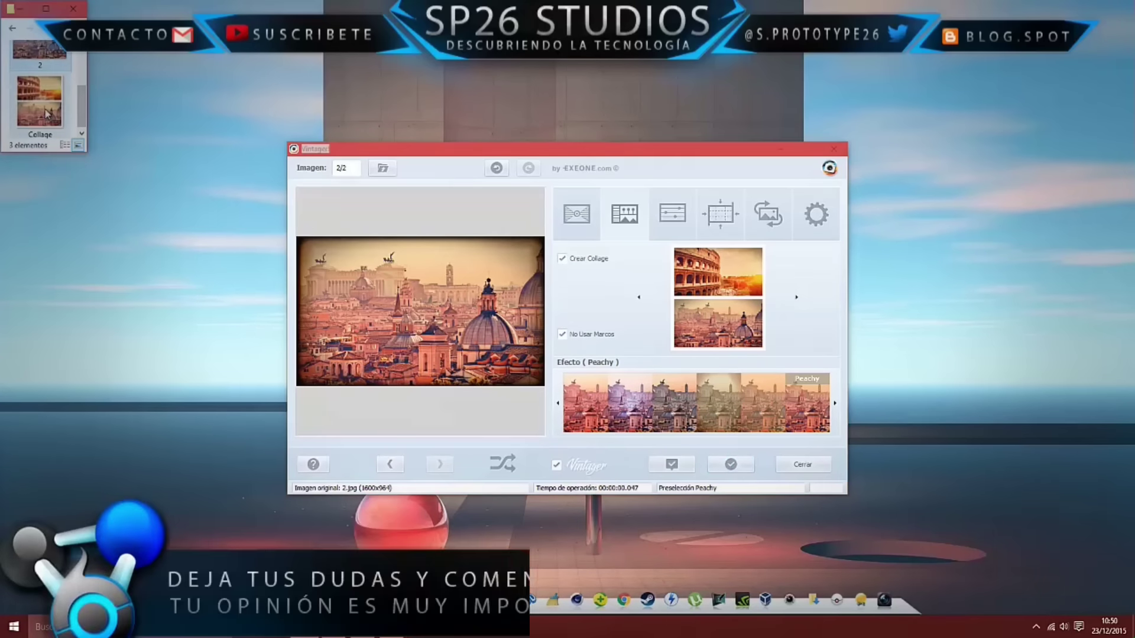
double_click(49, 114)
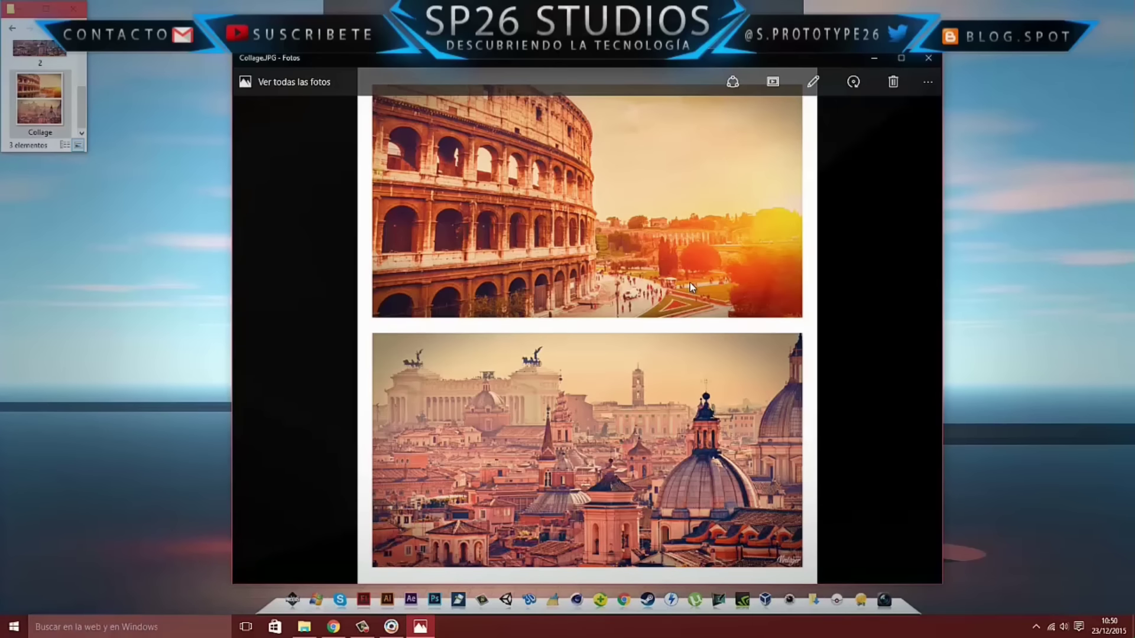
- Close the Photos collage viewer, the Vintager editor, and the Rome image folder window
mouse_move(852, 191)
left_click(927, 58)
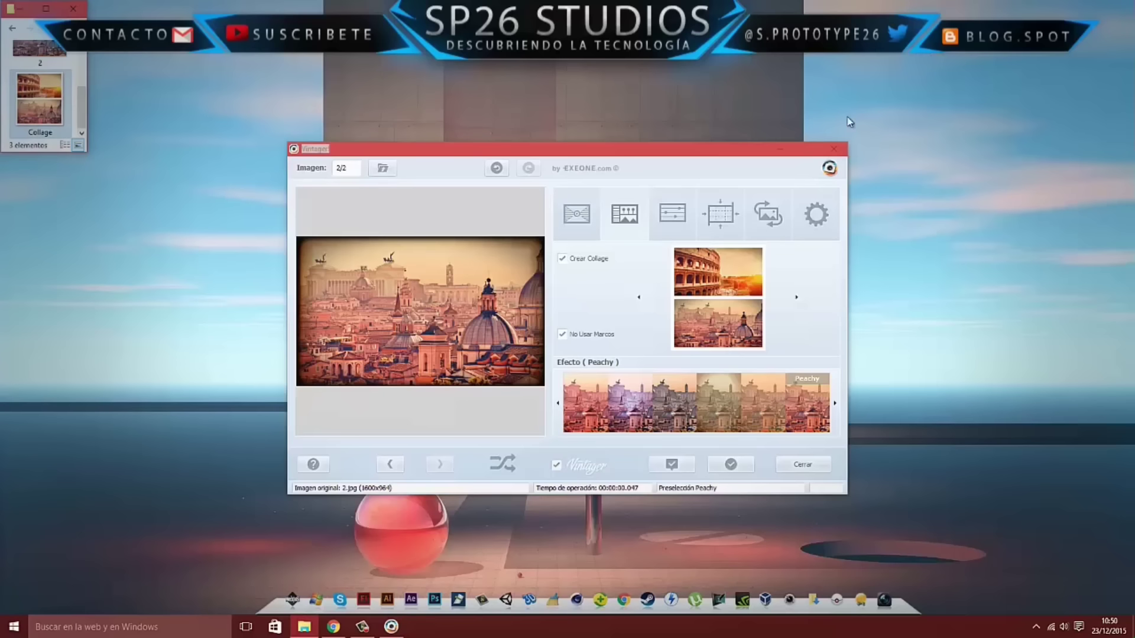
left_click(833, 149)
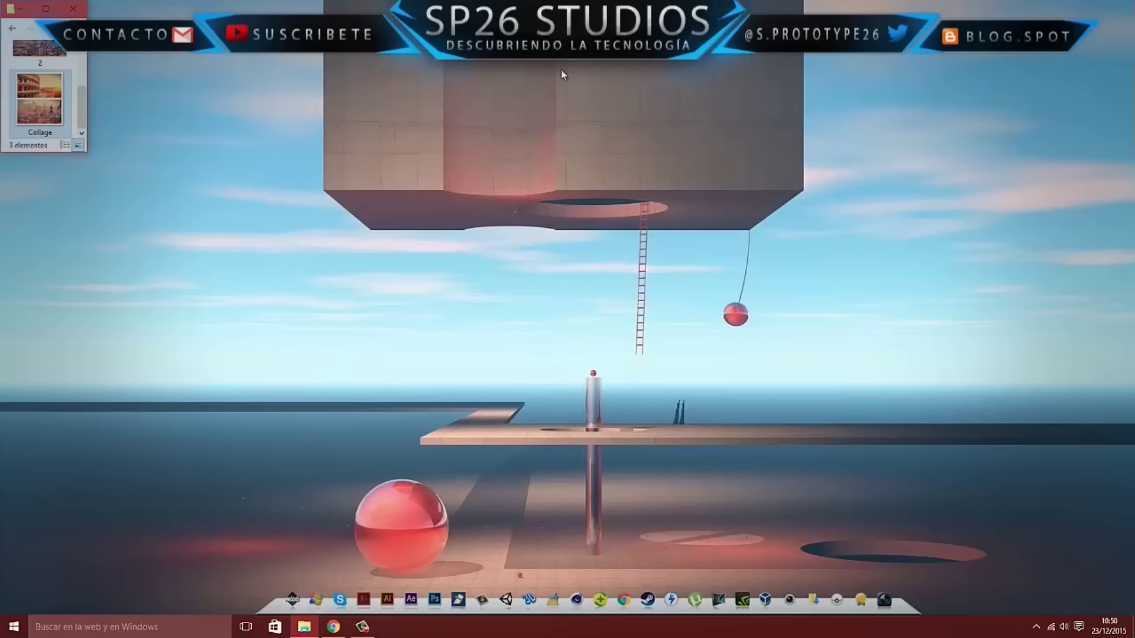
left_click(72, 8)
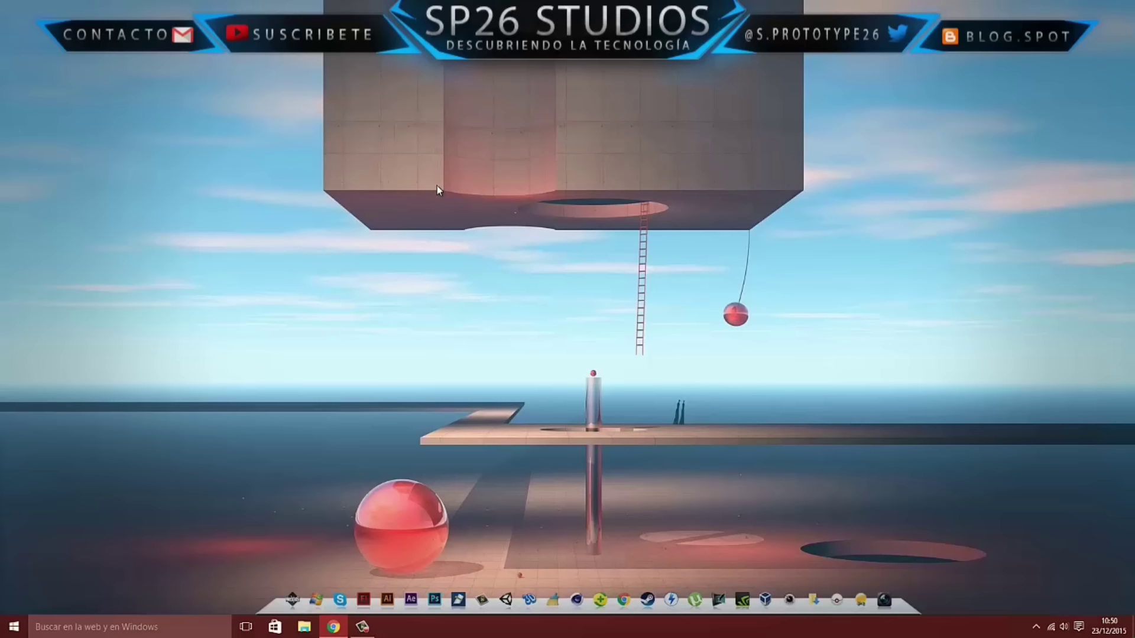